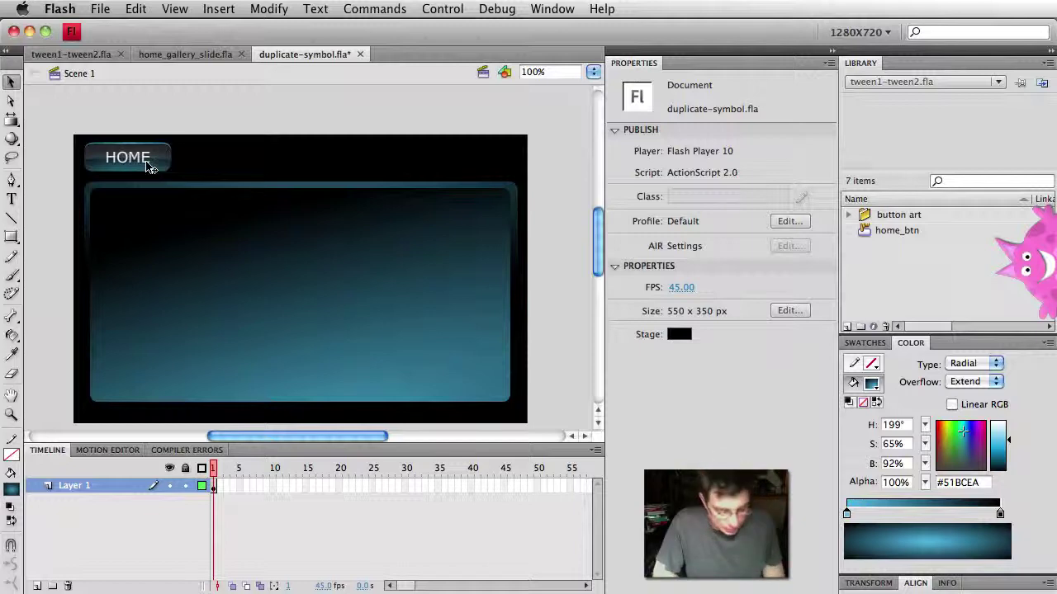
Test the movie, try the HOME button in the preview, then close it.
{"action": "key", "text": "super+Return"}
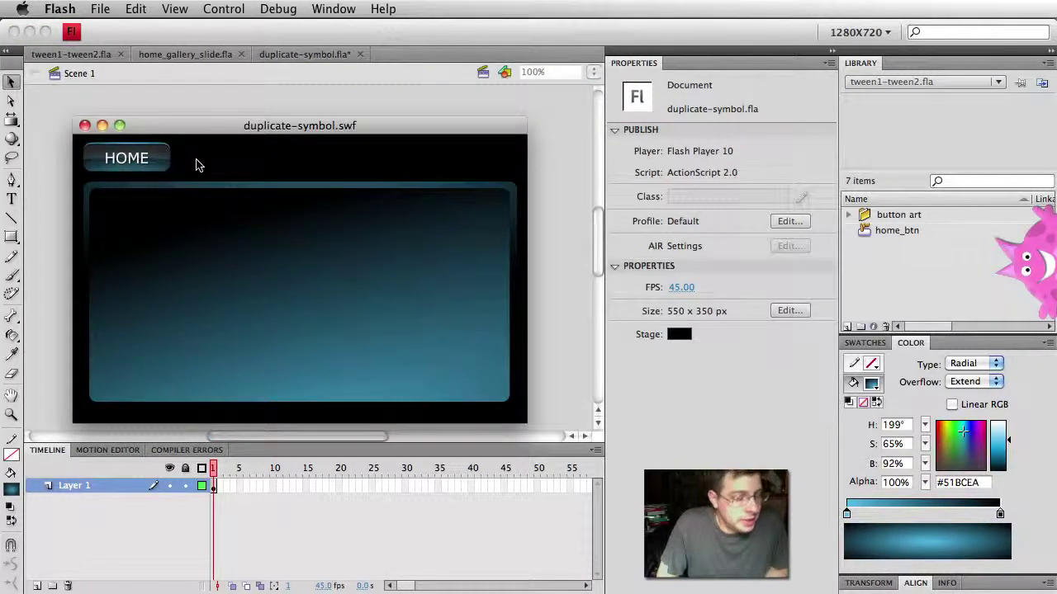
{"action": "left_click", "coordinate": [142, 166]}
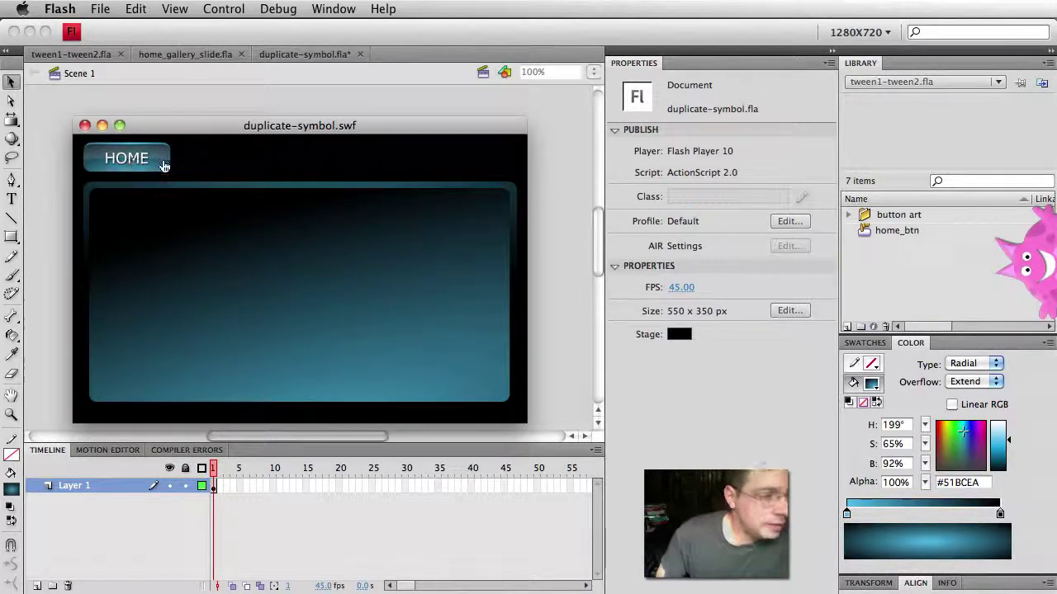
{"action": "left_click", "coordinate": [157, 161]}
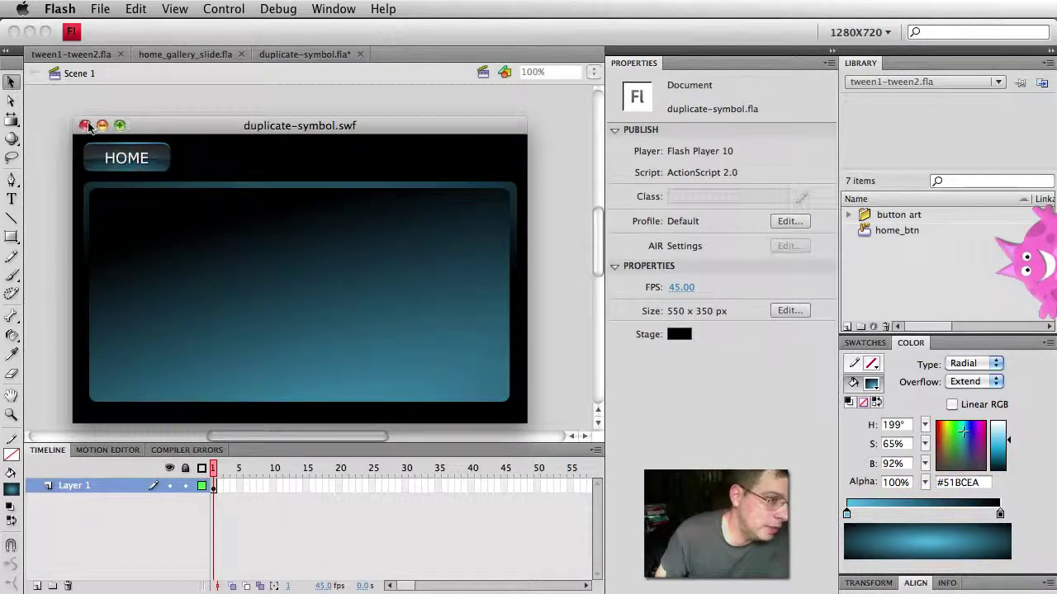
{"action": "left_click", "coordinate": [85, 126]}
Alt-drag a copy of the HOME button to the right, at X 187.4, Y 28.5.
{"action": "left_click", "coordinate": [132, 162]}
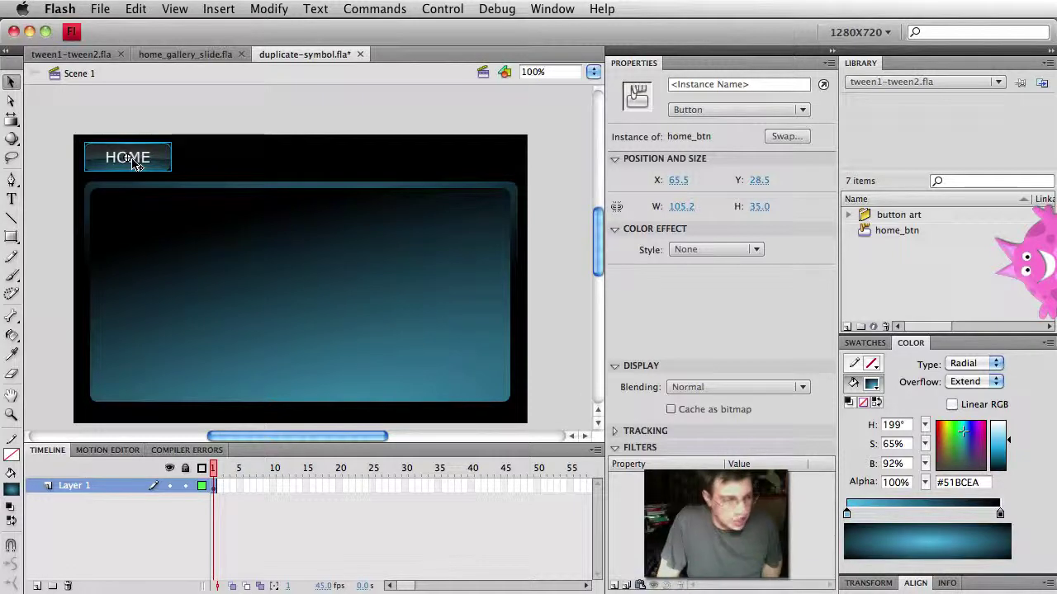
{"action": "left_click_drag", "start_coordinate": [132, 162], "coordinate": [236, 164]}
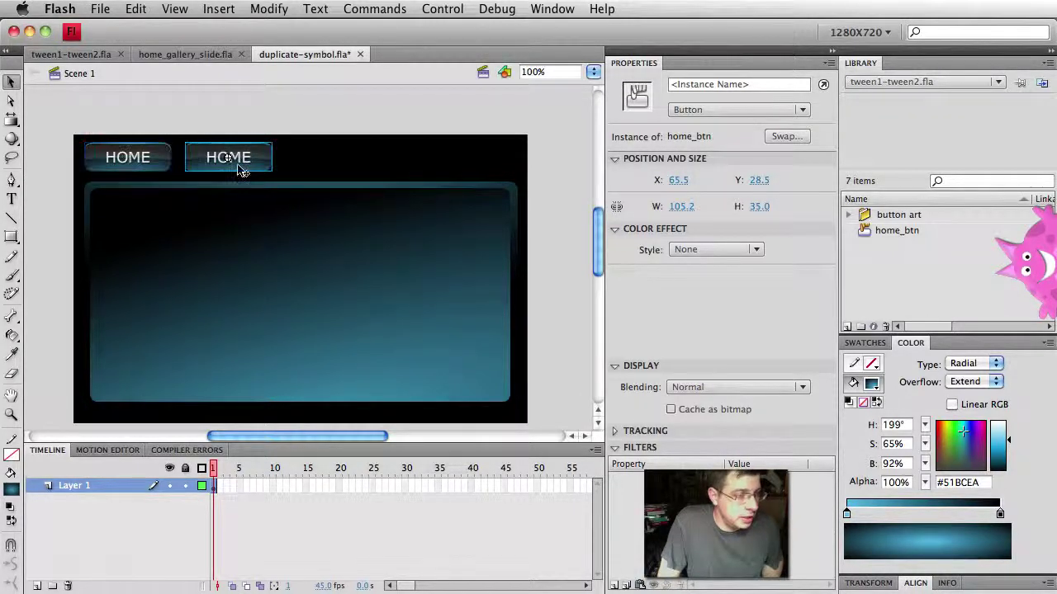
{"action": "left_click", "coordinate": [299, 110]}
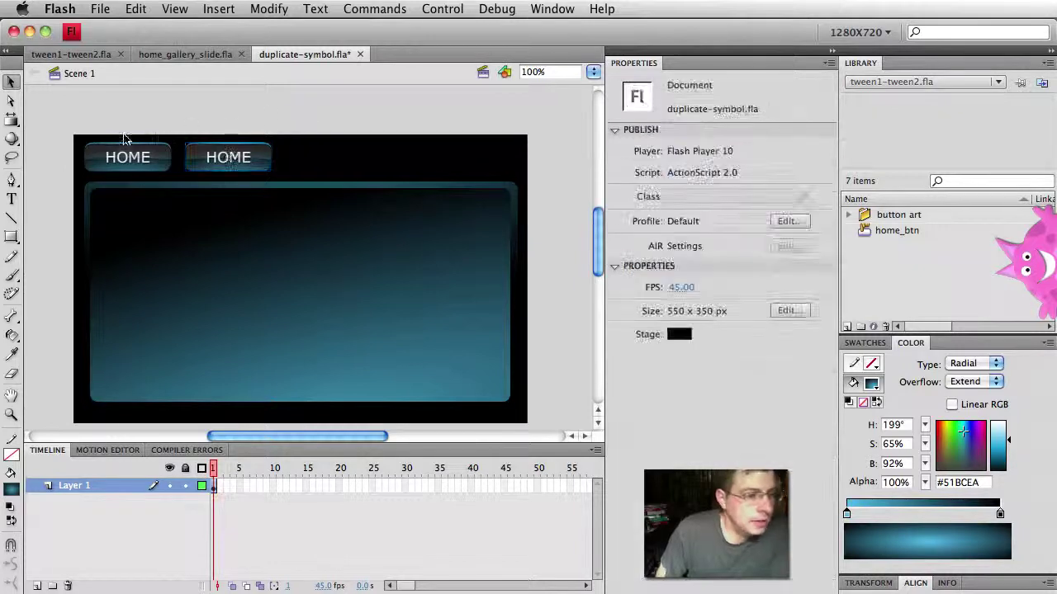
{"action": "left_click", "coordinate": [198, 167]}
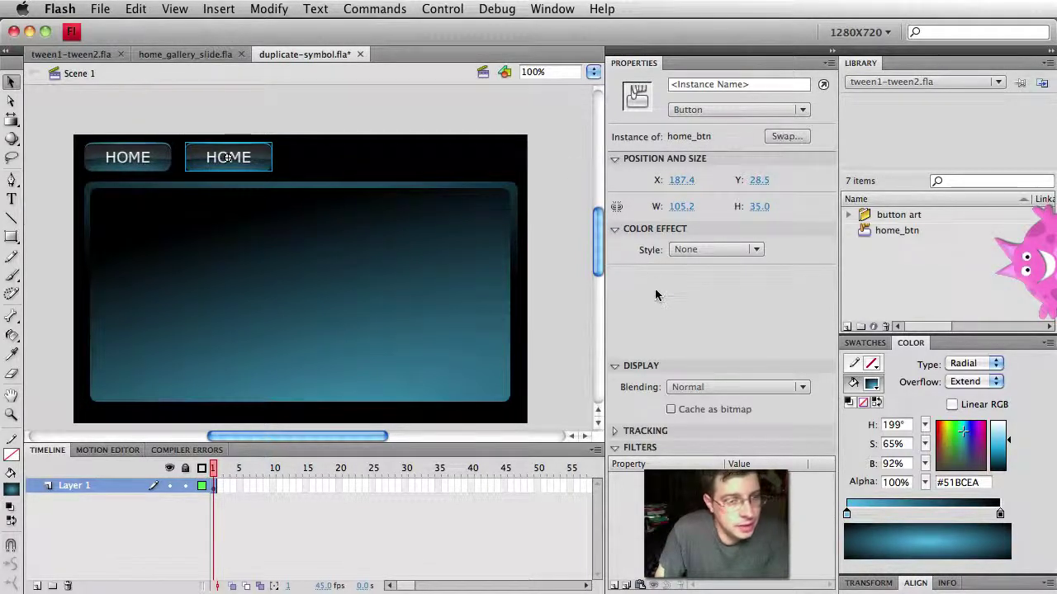
Inside the home_btn symbol, retype the label text from HOME to ABOUT.
{"action": "double_click", "coordinate": [259, 169]}
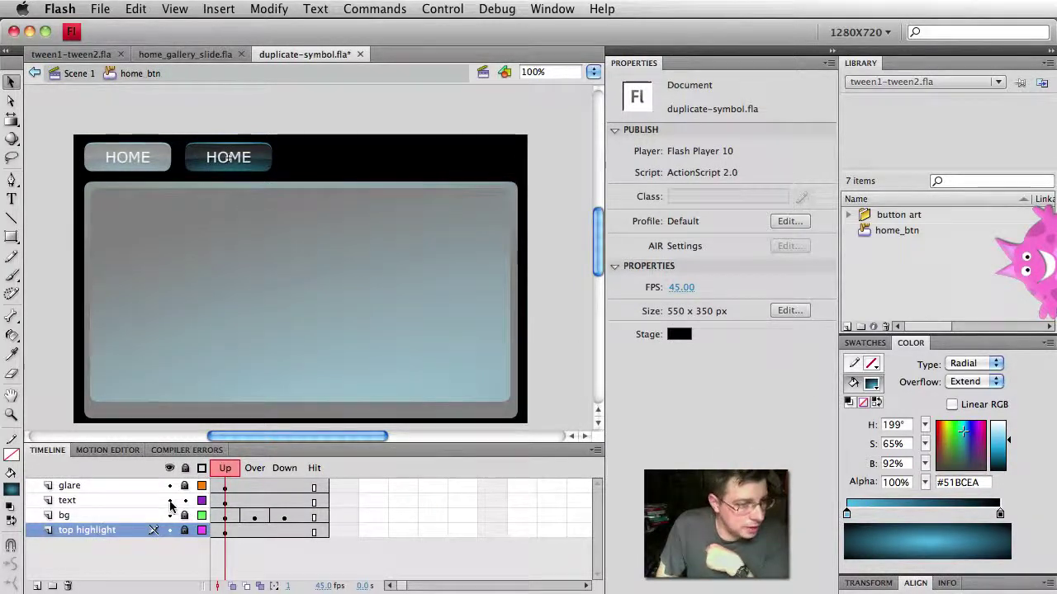
{"action": "left_click", "coordinate": [169, 501]}
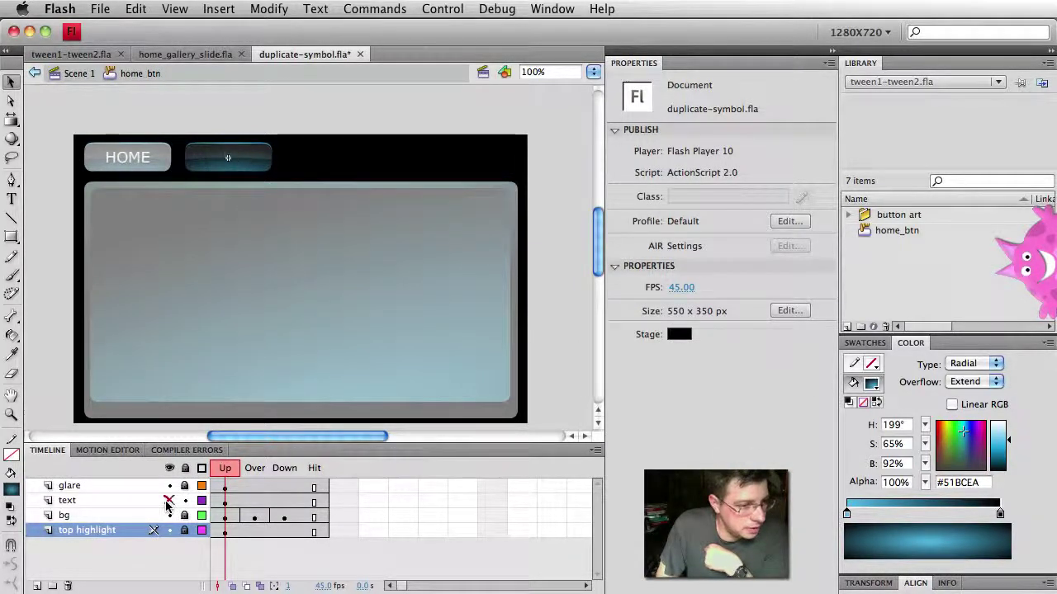
{"action": "left_click", "coordinate": [168, 502]}
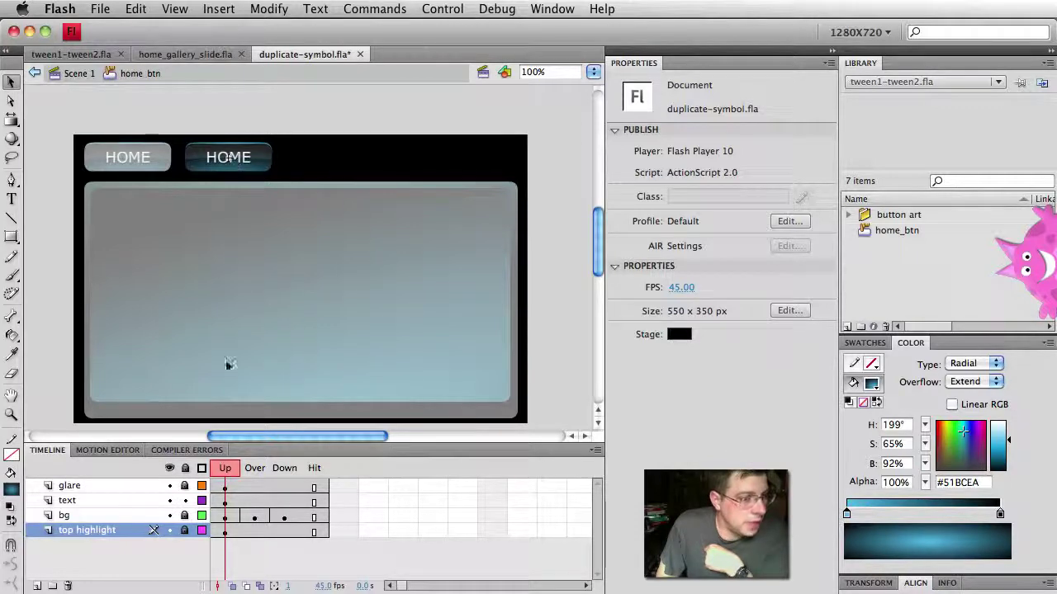
{"action": "left_click", "coordinate": [250, 170]}
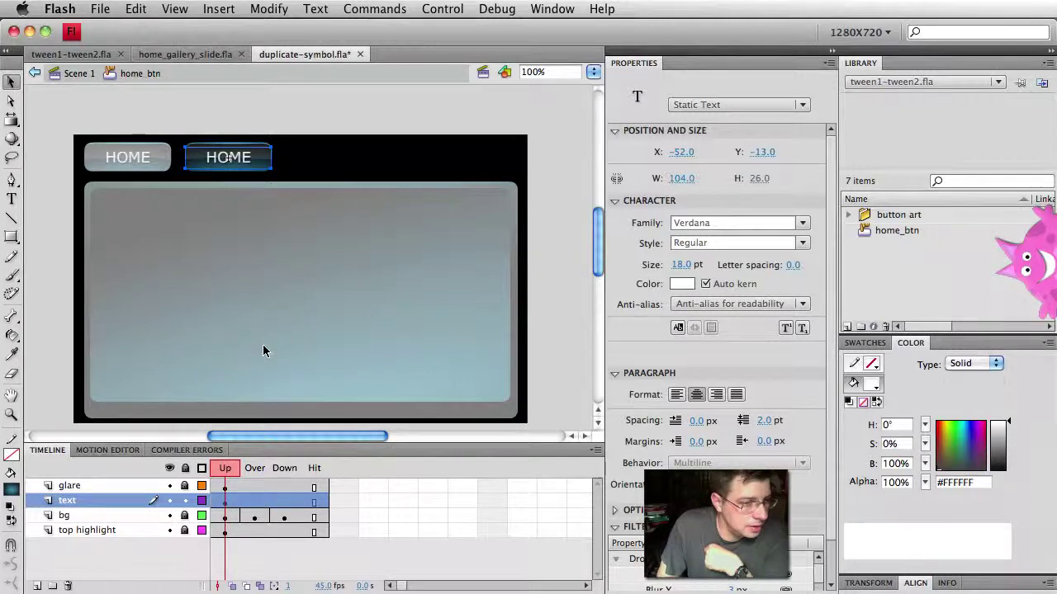
{"action": "scroll", "coordinate": [263, 351], "scroll_direction": "left", "scroll_amount": 3}
{"action": "double_click", "coordinate": [327, 157]}
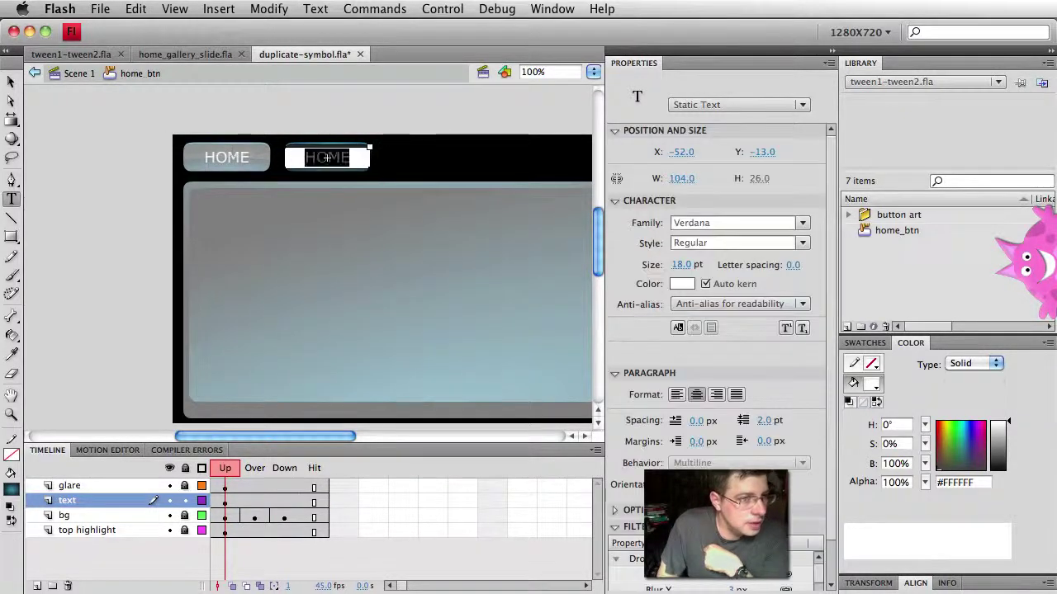
{"action": "type", "text": "ABOUT"}
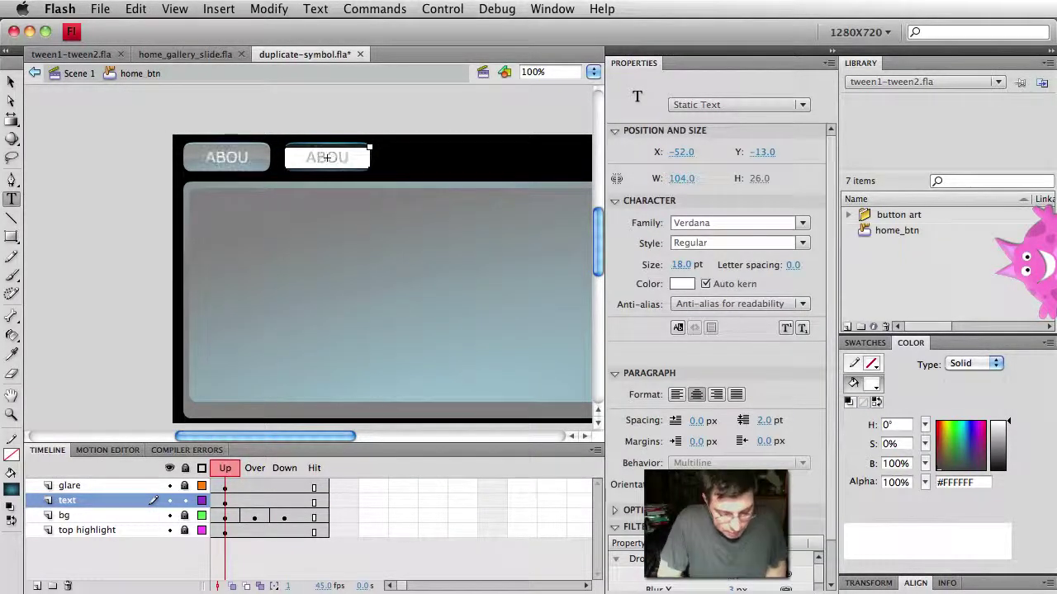
{"action": "left_click", "coordinate": [11, 81]}
Return to Scene 1 and test the movie to check both ABOUT buttons.
{"action": "left_click", "coordinate": [77, 74]}
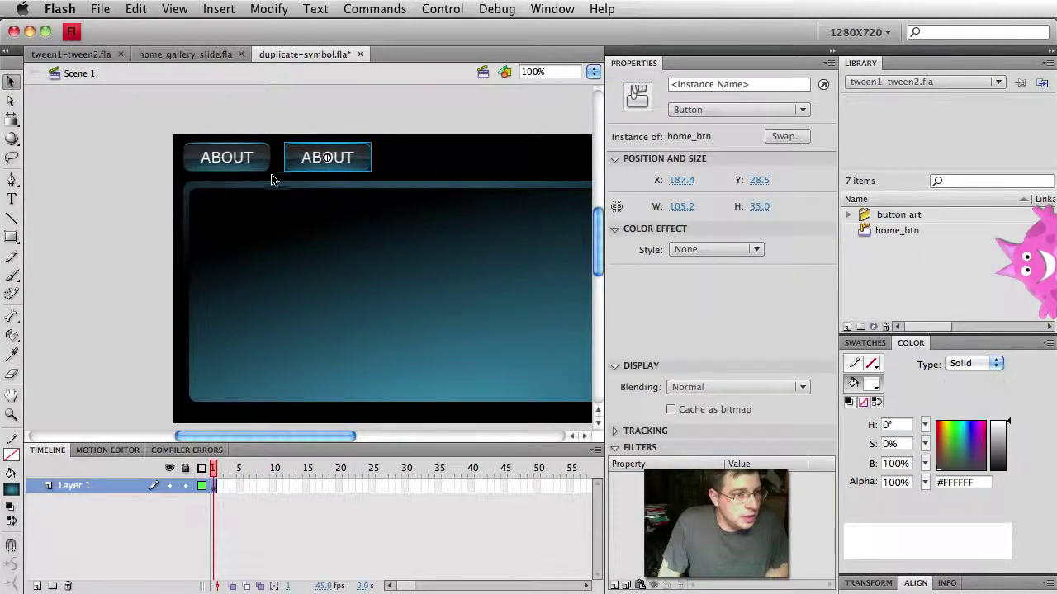
{"action": "key", "text": "super+Return"}
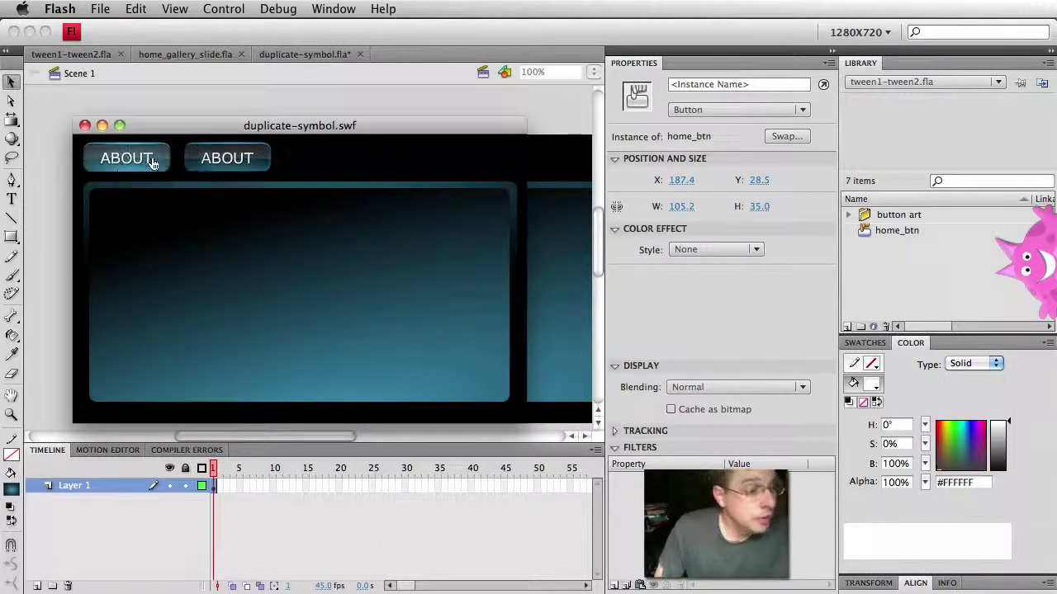
{"action": "left_click", "coordinate": [85, 126]}
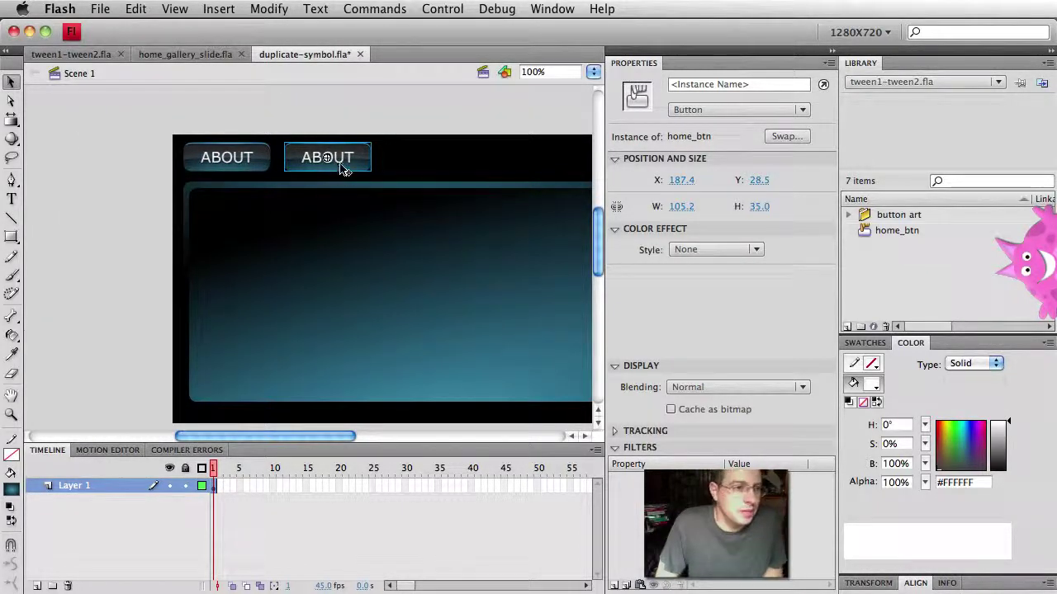
Edit home_btn again, replace its label ABOUT with HOME, and return to Scene 1.
{"action": "left_click", "coordinate": [249, 162]}
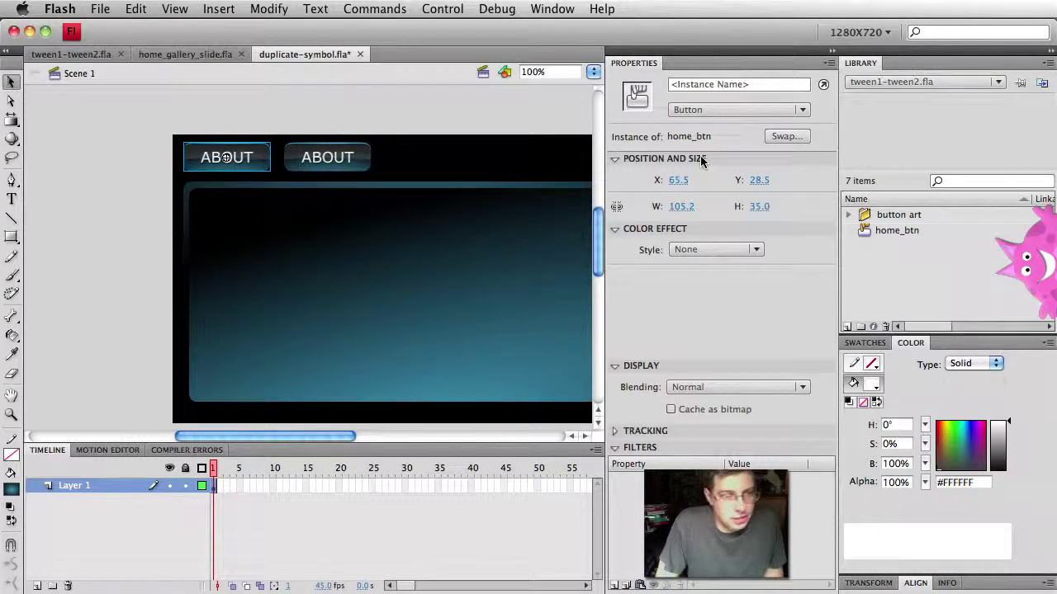
{"action": "double_click", "coordinate": [233, 164]}
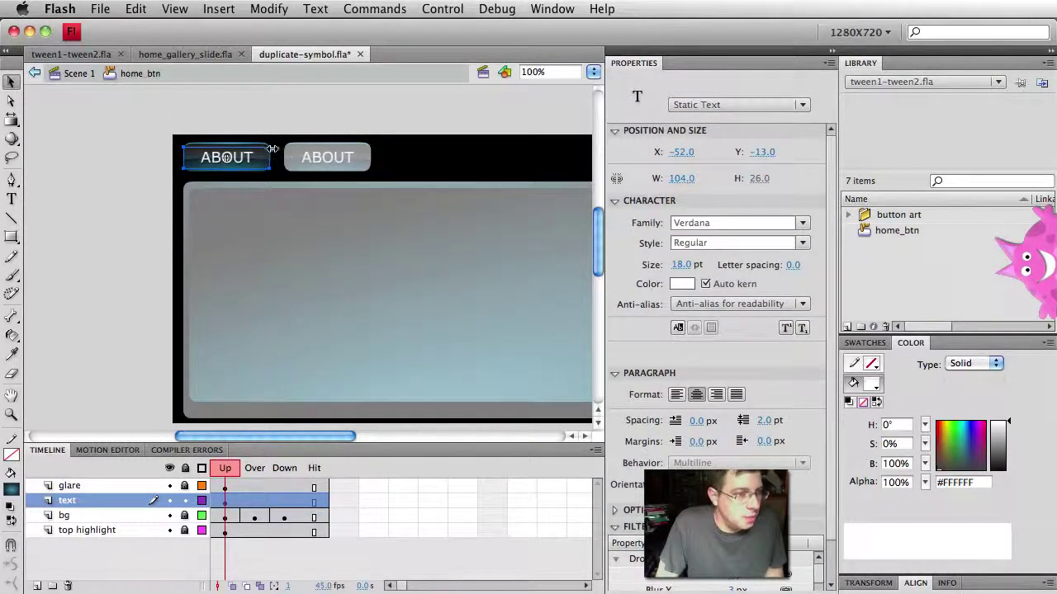
{"action": "double_click", "coordinate": [239, 158]}
{"action": "key", "text": "ctrl+a"}
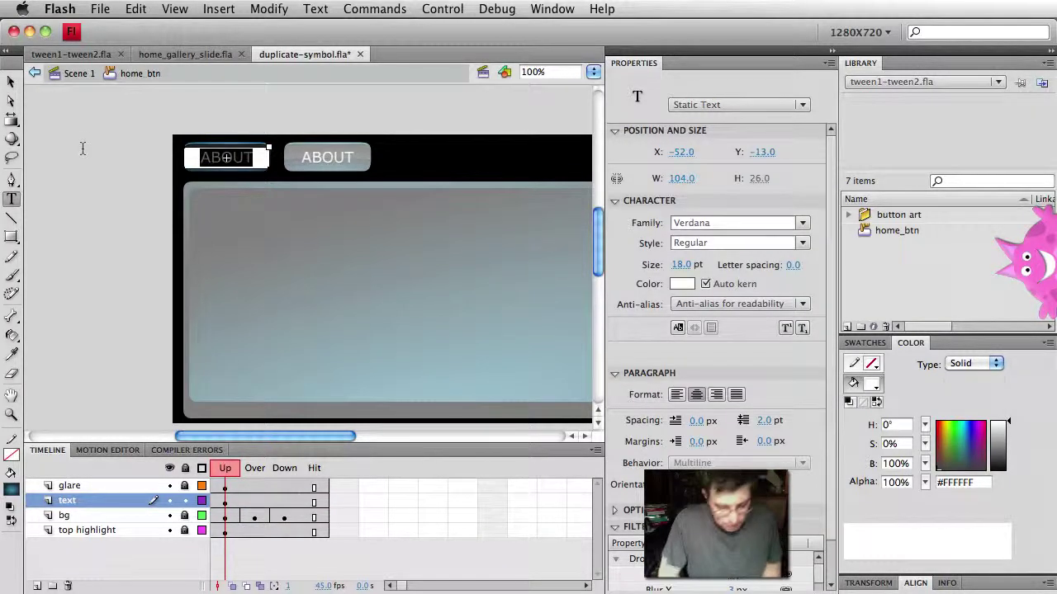
{"action": "type", "text": "HOME"}
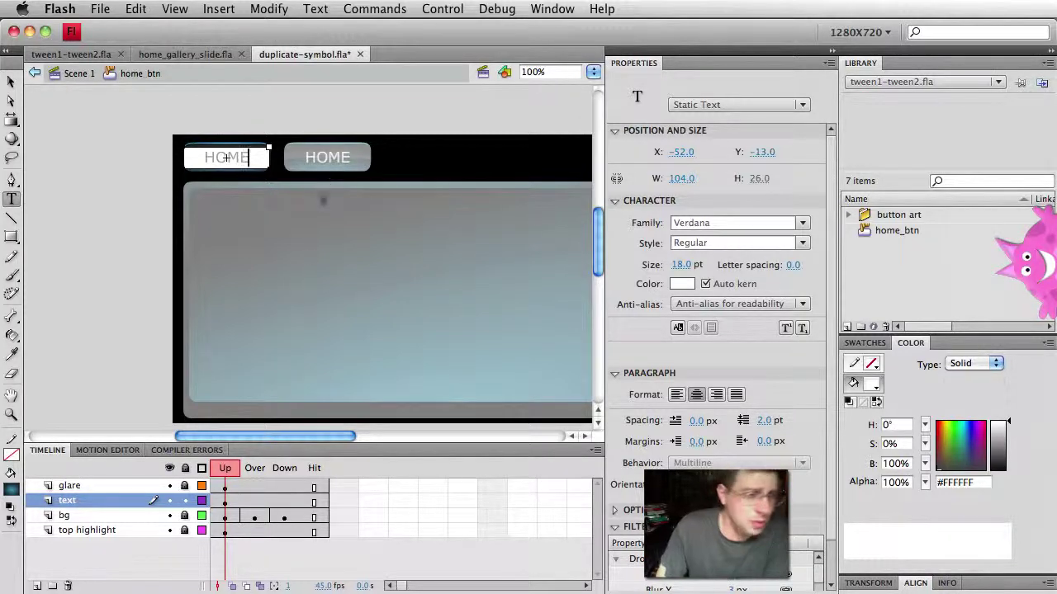
{"action": "left_click", "coordinate": [80, 73]}
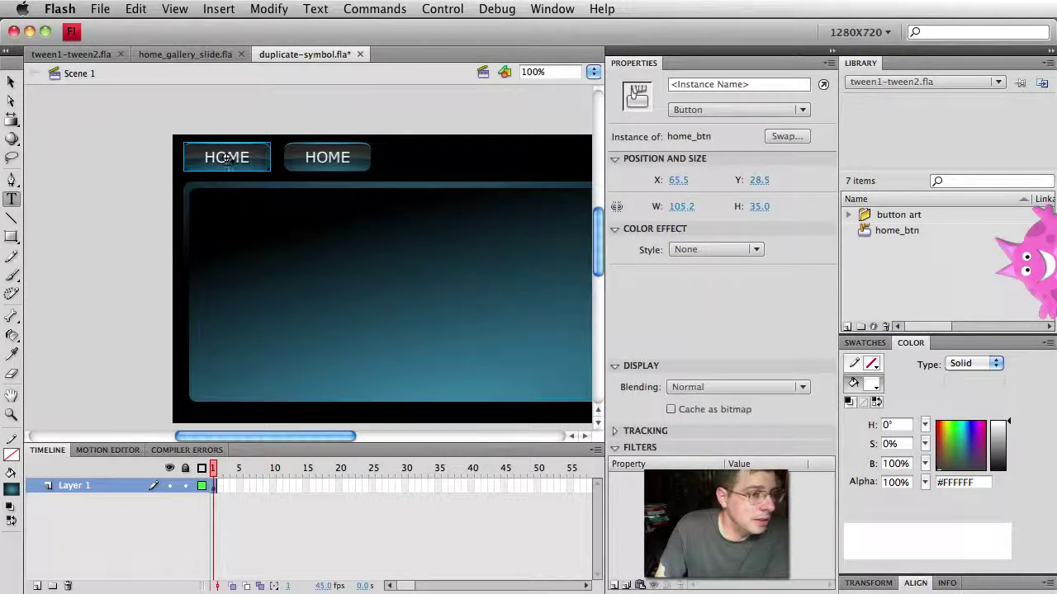
Move the second HOME button above the stage and duplicate its symbol as about_btn.
{"action": "left_click", "coordinate": [12, 81]}
{"action": "left_click", "coordinate": [337, 165]}
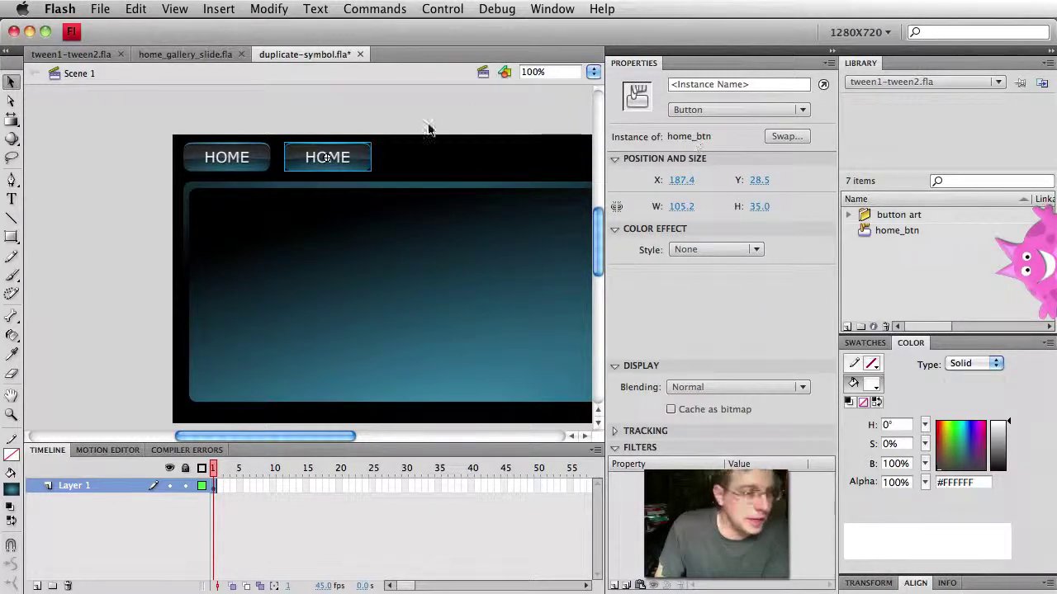
{"action": "right_click", "coordinate": [325, 160]}
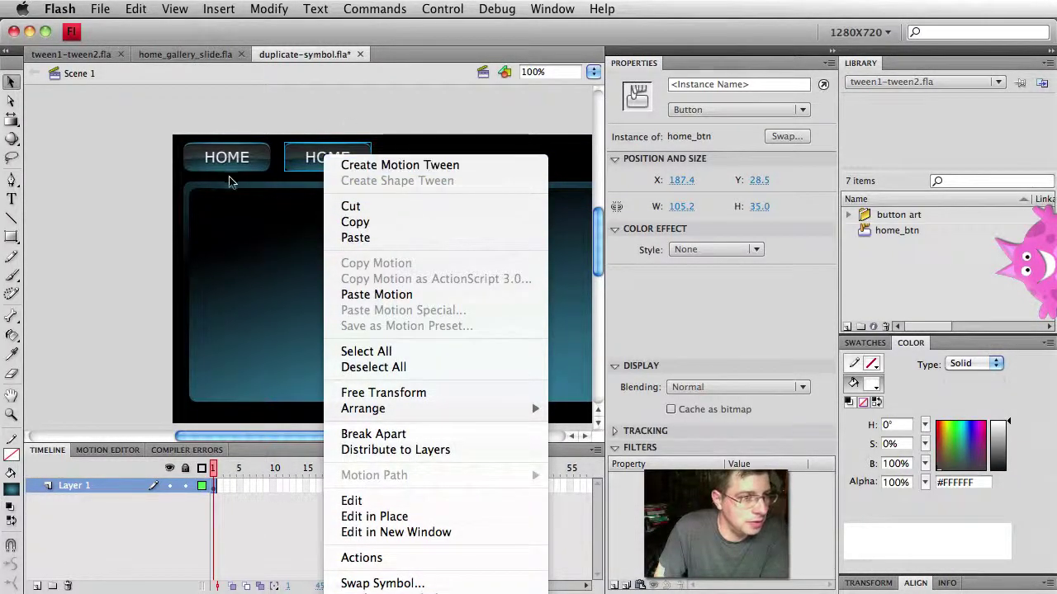
{"action": "left_click", "coordinate": [202, 169]}
{"action": "left_click_drag", "start_coordinate": [337, 169], "coordinate": [335, 111]}
{"action": "right_click", "coordinate": [351, 103]}
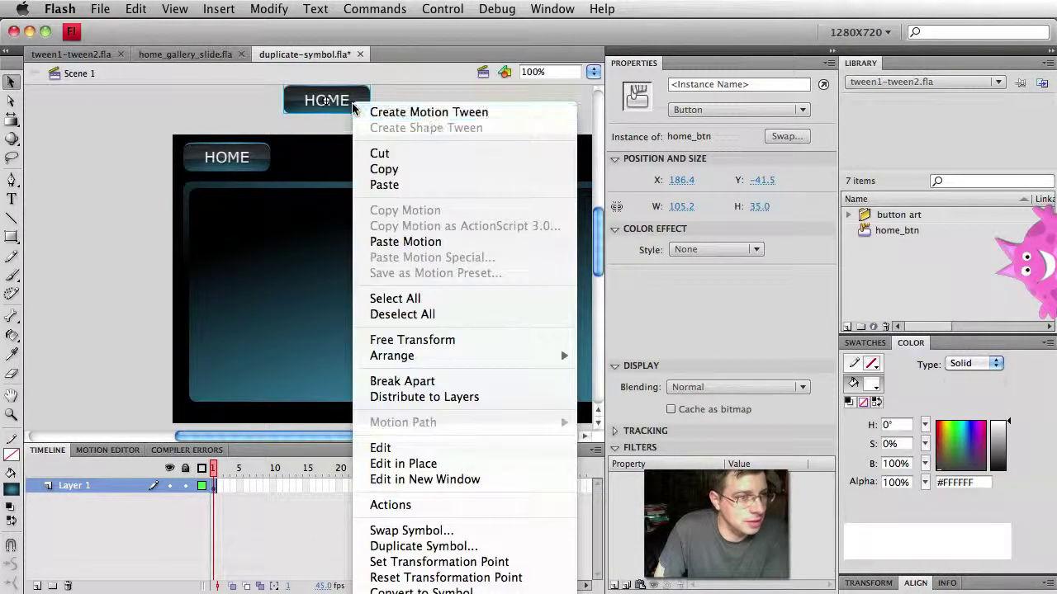
{"action": "left_click", "coordinate": [424, 546]}
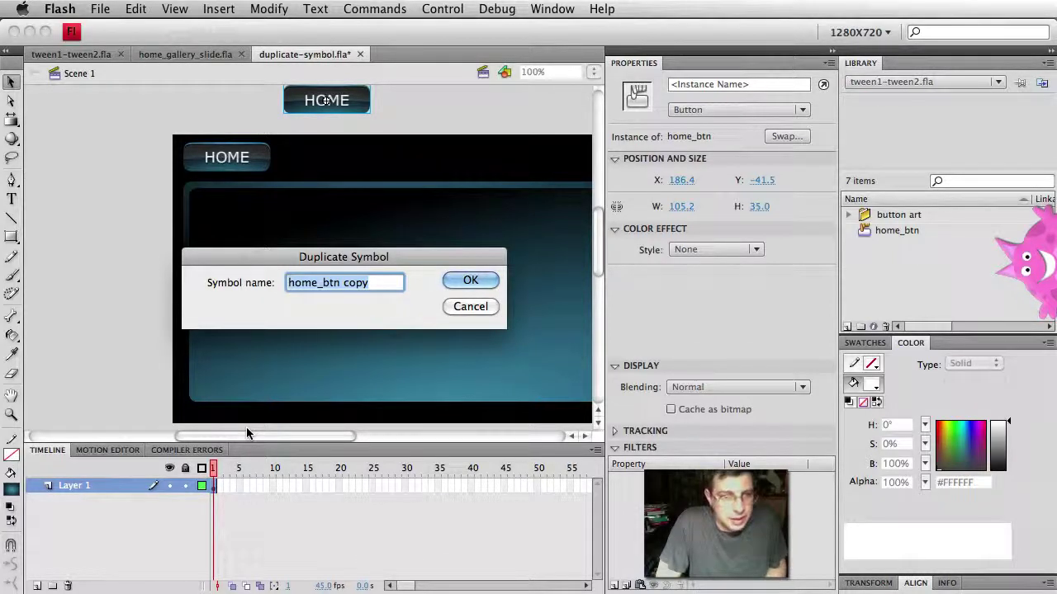
{"action": "type", "text": "about_btn"}
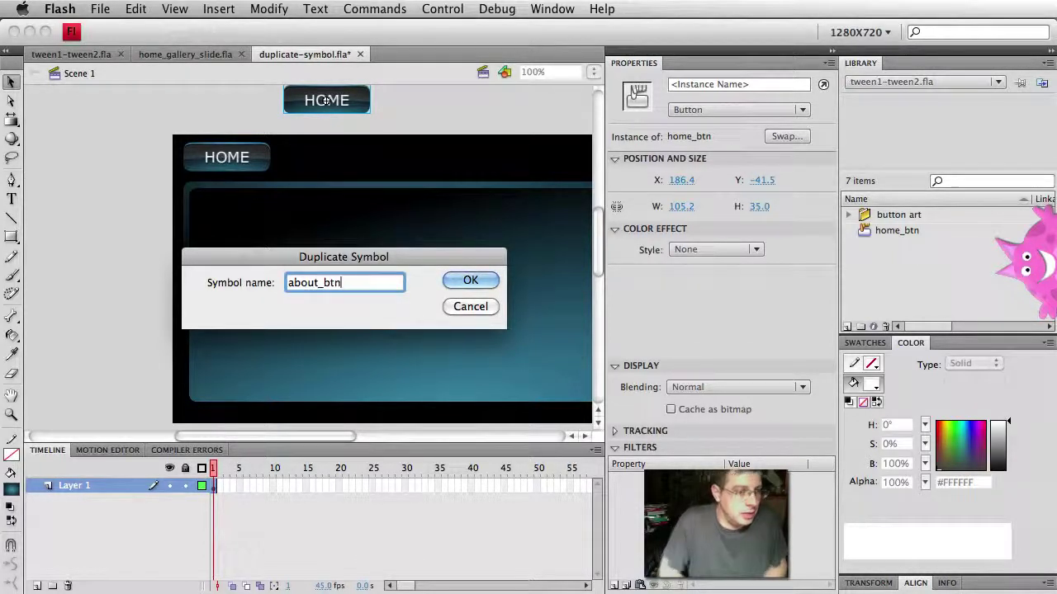
{"action": "left_click", "coordinate": [471, 281]}
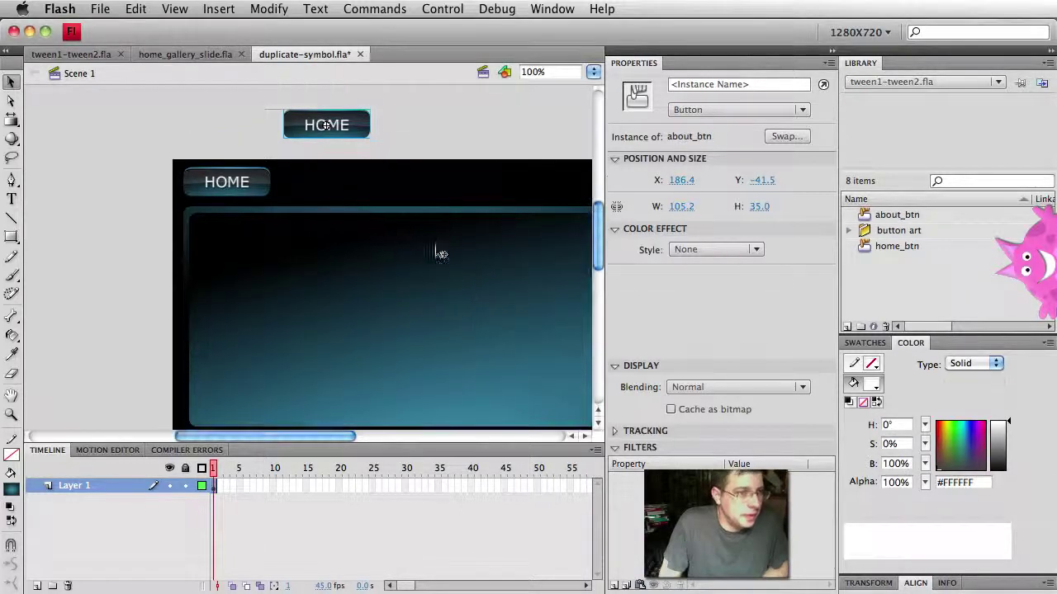
Drag the about_btn instance beside HOME and check which symbol each button uses.
{"action": "left_click_drag", "start_coordinate": [349, 130], "coordinate": [346, 187]}
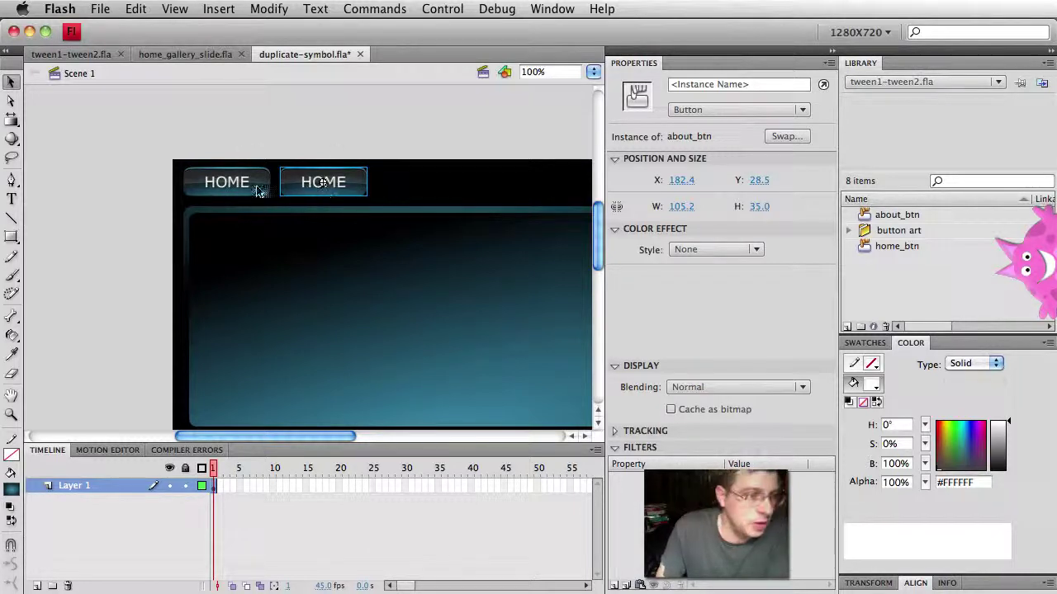
{"action": "left_click", "coordinate": [220, 192]}
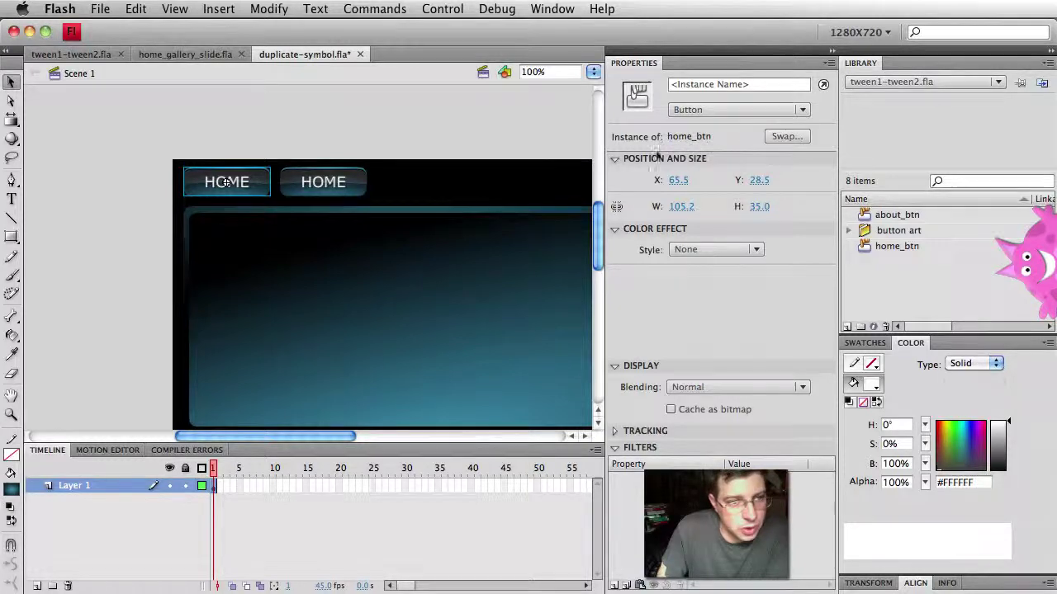
{"action": "left_click", "coordinate": [323, 185]}
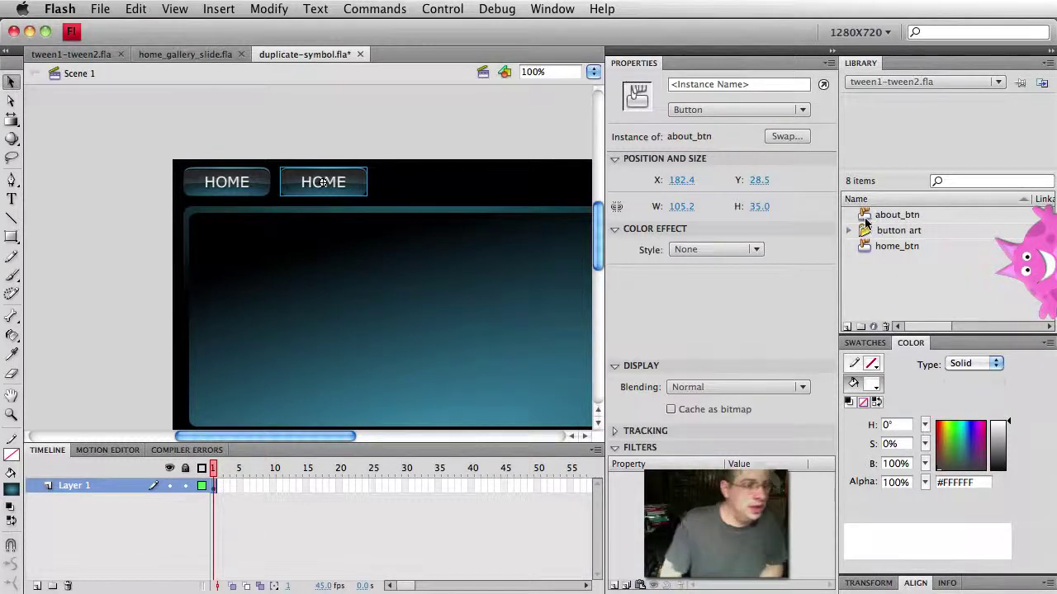
Edit about_btn in place, change its label from HOME to ABOUT, and return to Scene 1.
{"action": "double_click", "coordinate": [336, 195]}
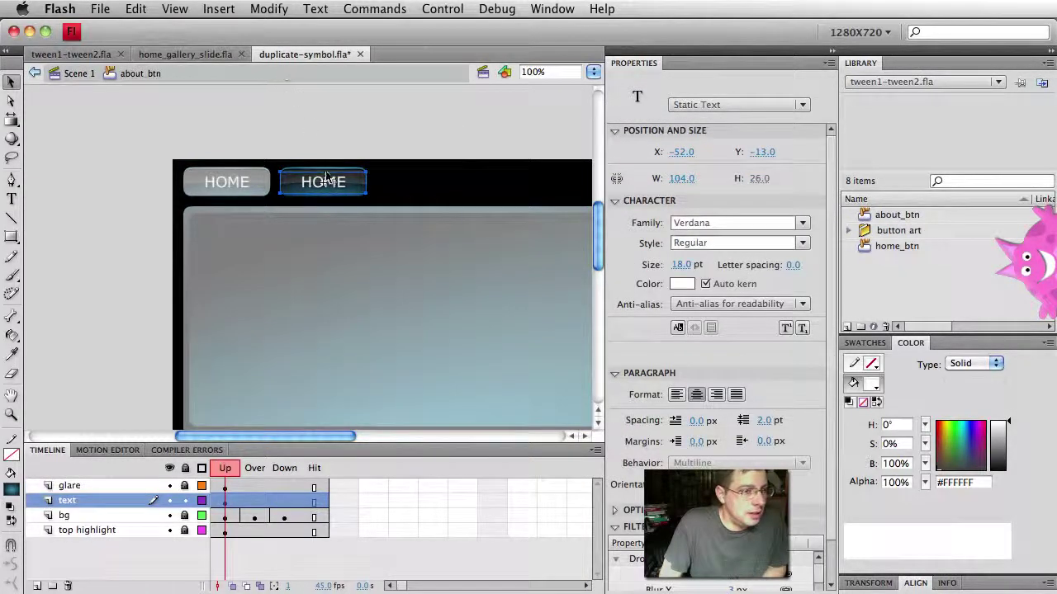
{"action": "double_click", "coordinate": [330, 184]}
{"action": "double_click", "coordinate": [330, 182]}
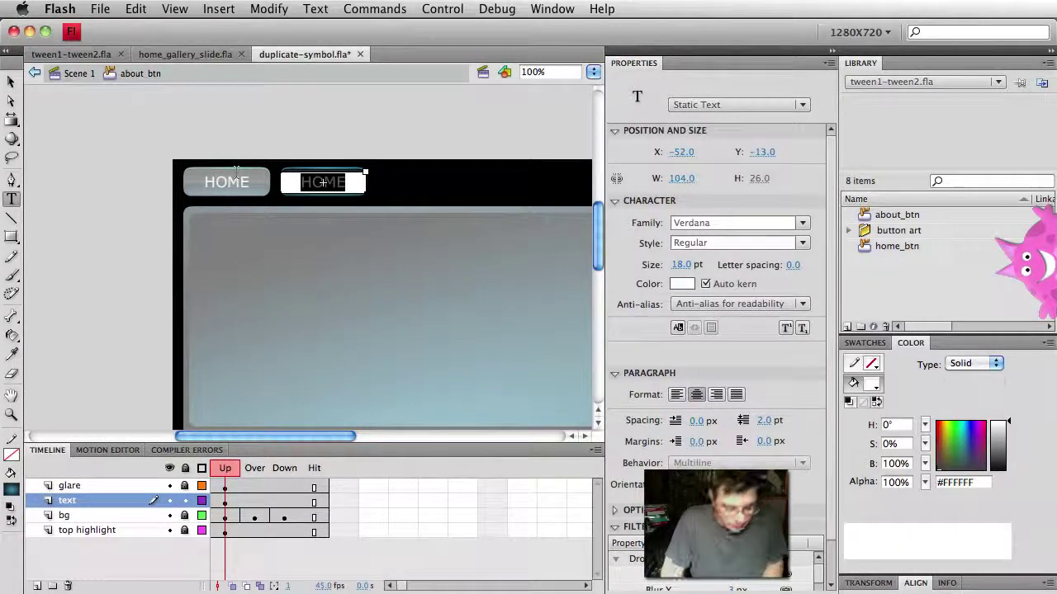
{"action": "type", "text": "ABOUT"}
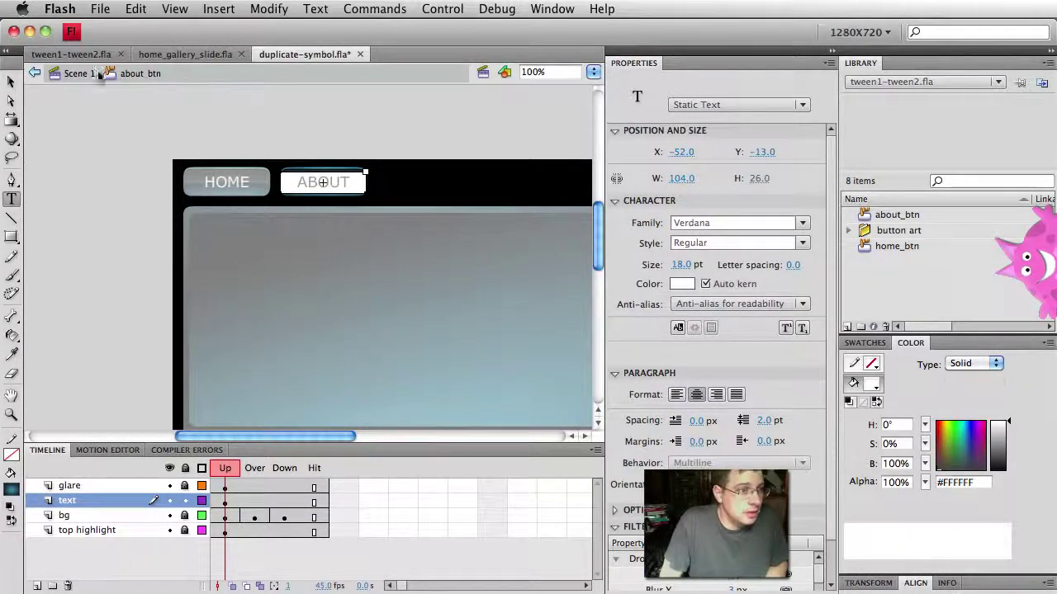
{"action": "left_click", "coordinate": [71, 75]}
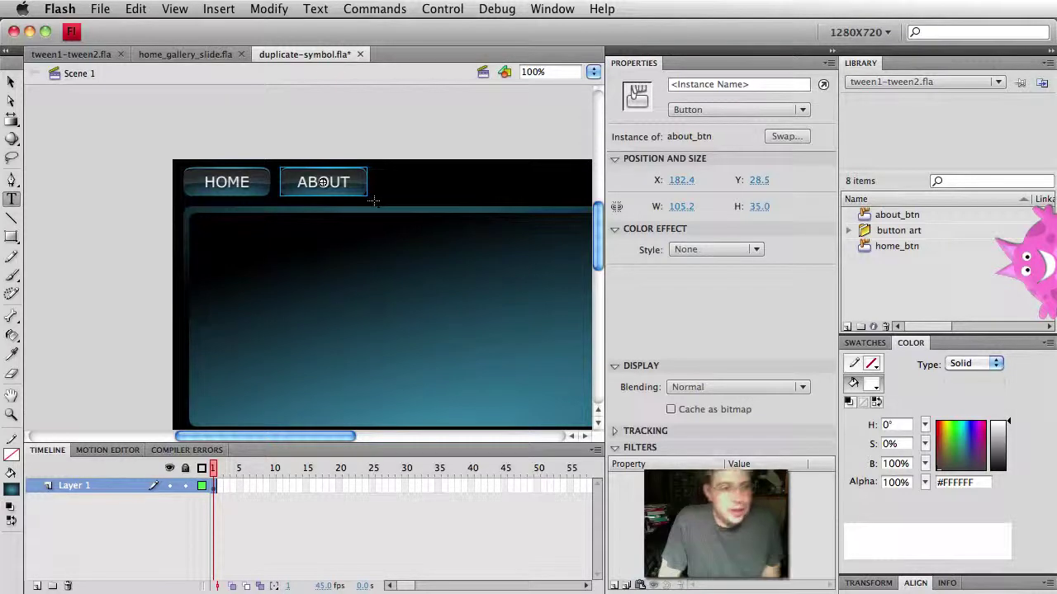
Alt-drag a copy of the ABOUT button right to X 307.4, Y 28.5, then check both.
{"action": "key", "text": "v"}
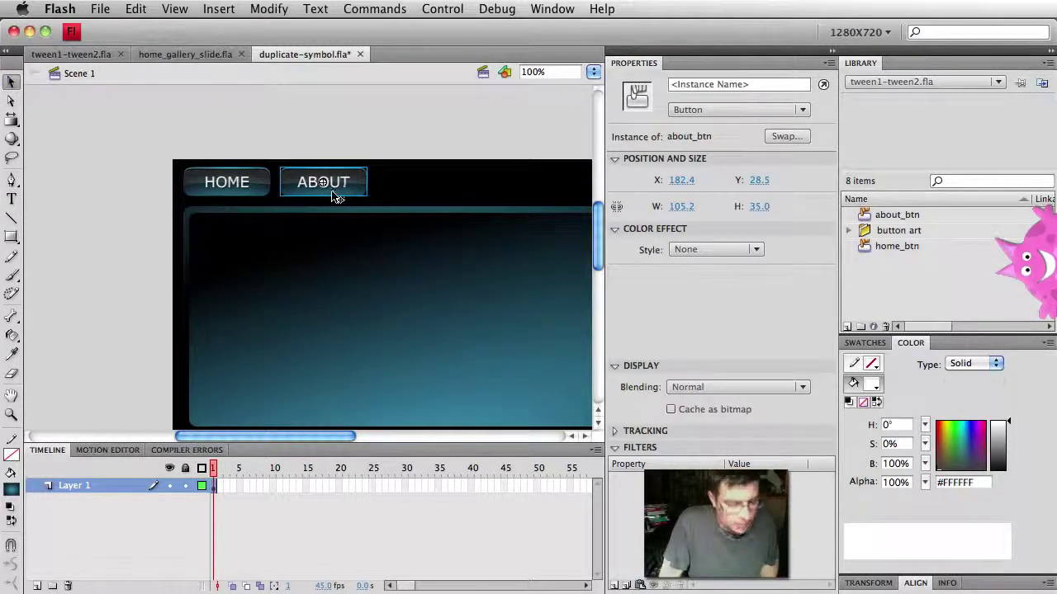
{"action": "left_click_drag", "start_coordinate": [322, 192], "coordinate": [422, 191]}
{"action": "left_click", "coordinate": [334, 165]}
{"action": "left_click", "coordinate": [331, 183]}
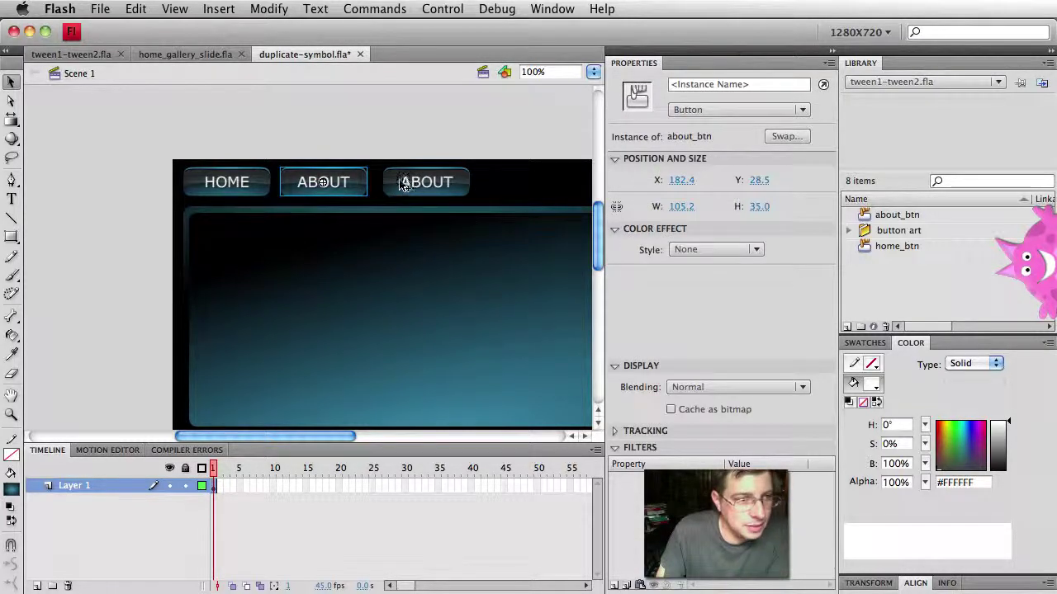
{"action": "left_click", "coordinate": [413, 186]}
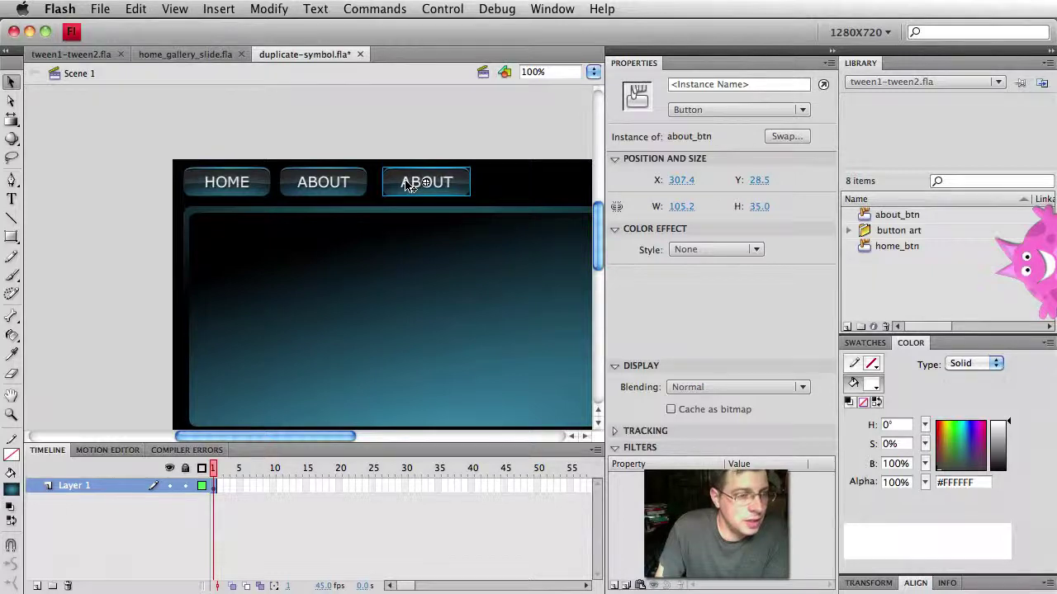
Move the third button off stage, duplicate its symbol as news_btn, and drag it back beside ABOUT.
{"action": "left_click_drag", "start_coordinate": [411, 186], "coordinate": [413, 105]}
{"action": "right_click", "coordinate": [412, 104]}
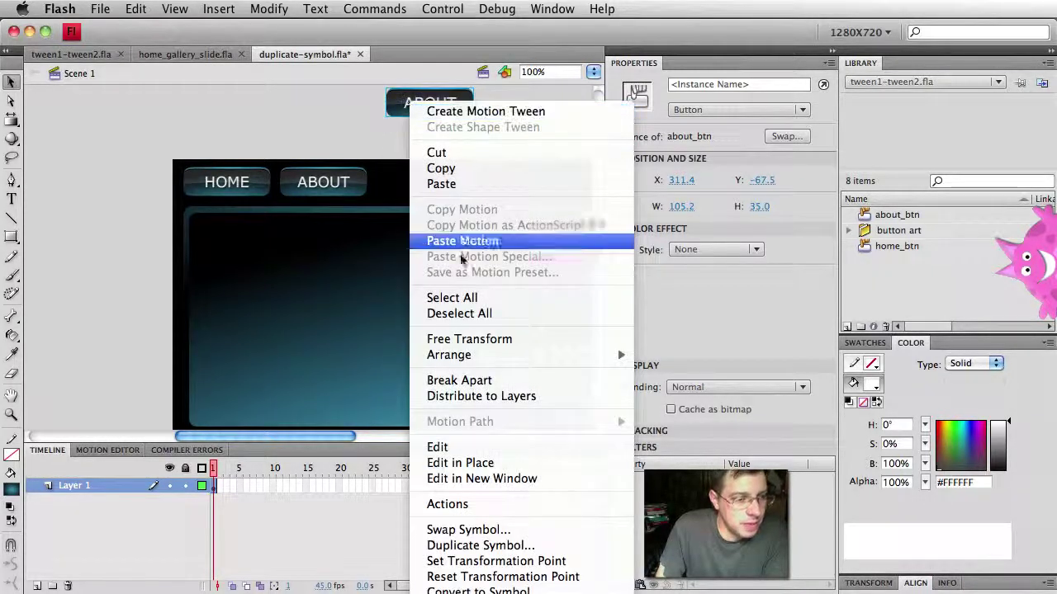
{"action": "left_click", "coordinate": [467, 546]}
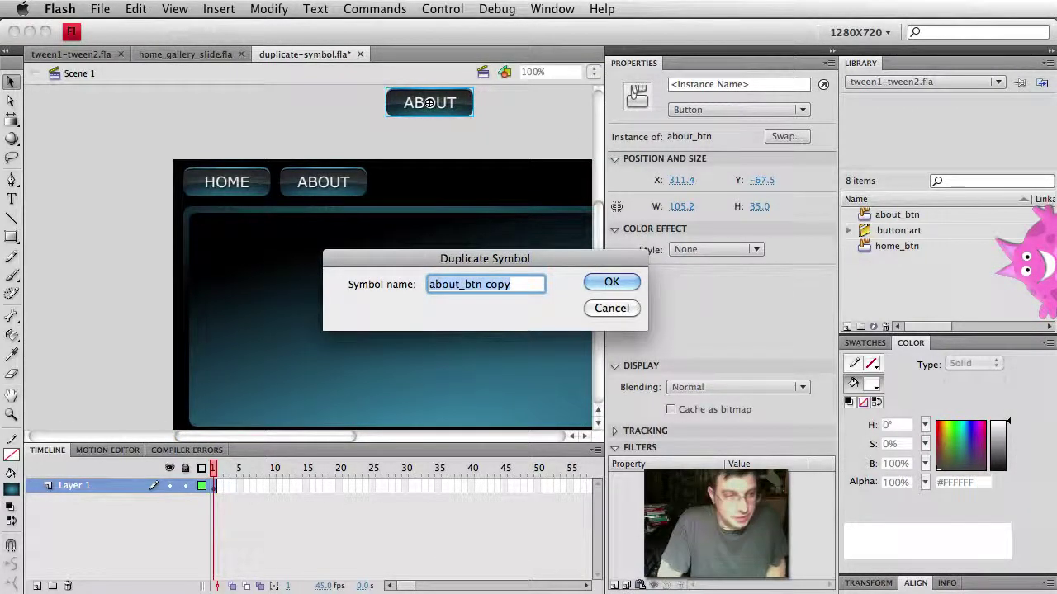
{"action": "type", "text": "NEW_"}
{"action": "key", "text": "BackSpace"}
{"action": "key", "text": "BackSpace"}
{"action": "key", "text": "BackSpace"}
{"action": "key", "text": "BackSpace"}
{"action": "type", "text": "news_btn"}
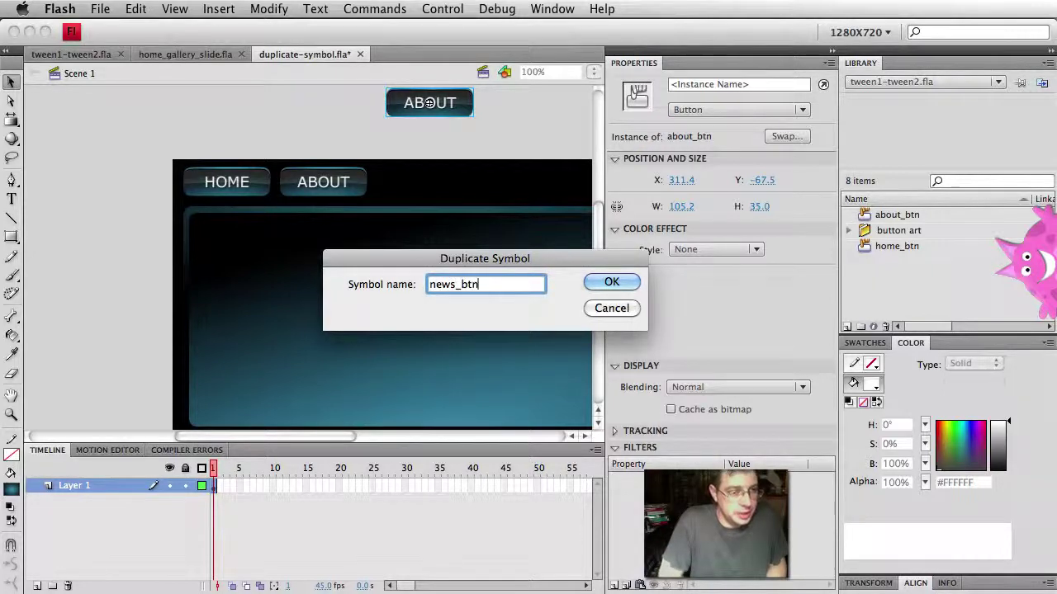
{"action": "key", "text": "Return"}
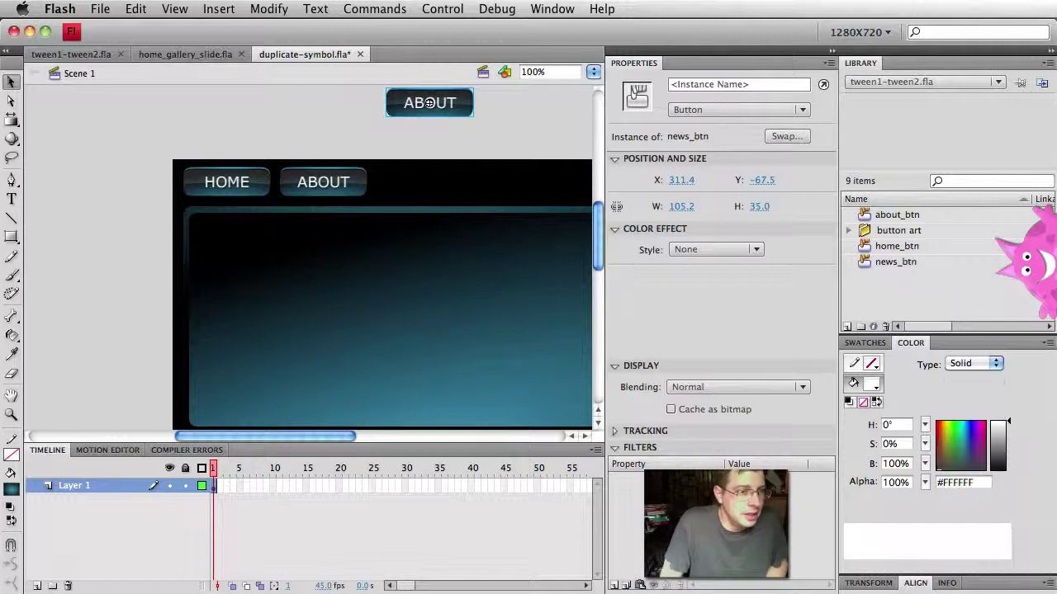
{"action": "left_click_drag", "start_coordinate": [429, 103], "coordinate": [421, 182]}
Edit news_btn in place, change its label from ABOUT to NEWS, and return to Scene 1.
{"action": "double_click", "coordinate": [437, 188]}
{"action": "double_click", "coordinate": [421, 182]}
{"action": "double_click", "coordinate": [421, 182]}
{"action": "type", "text": "NEWS"}
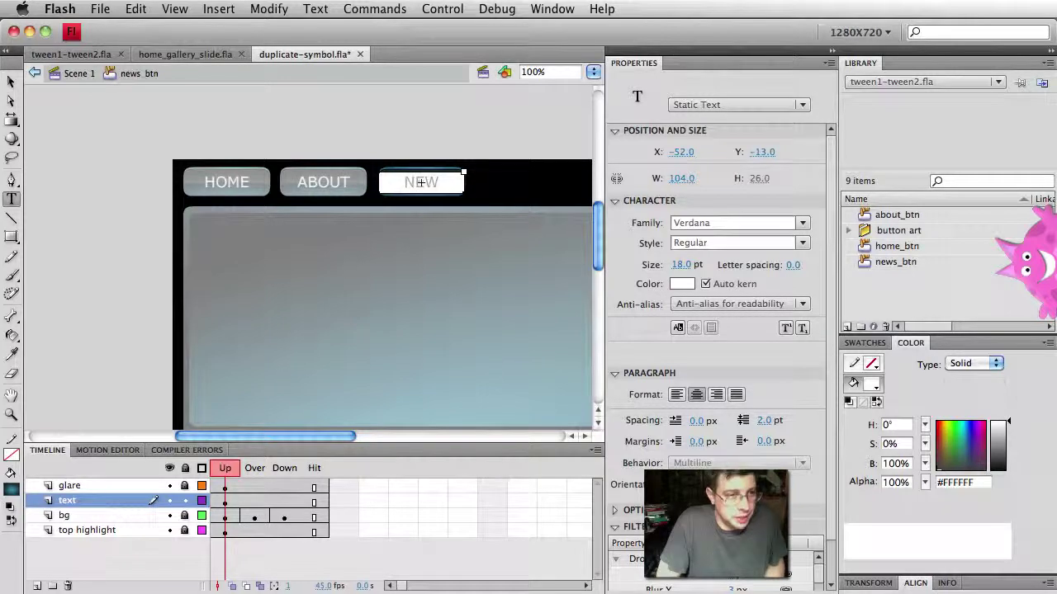
{"action": "left_click", "coordinate": [88, 80]}
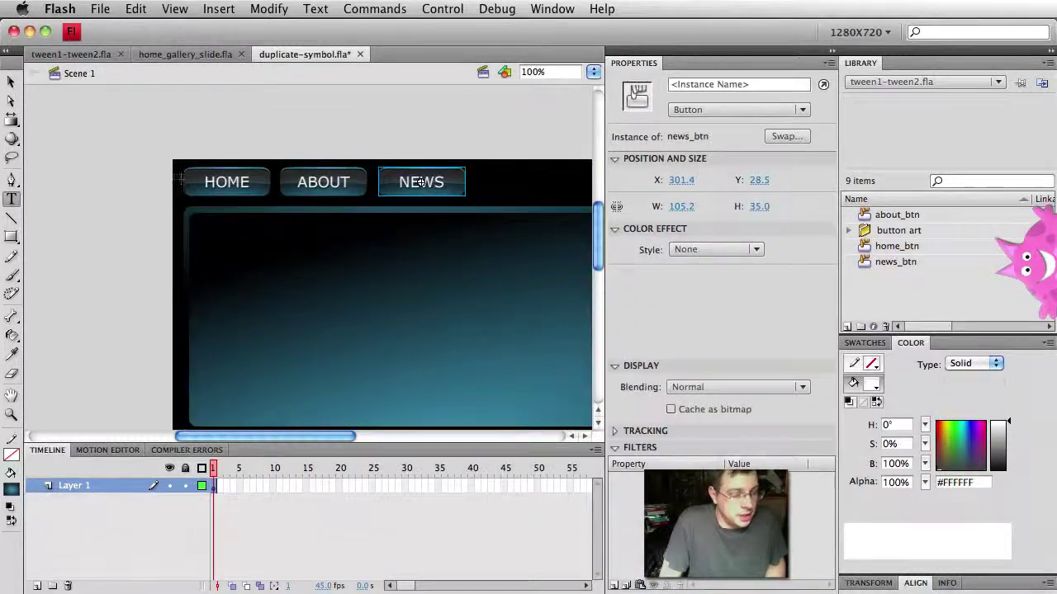
Check the HOME, ABOUT and NEWS instances and preview each symbol in the Library.
{"action": "left_click", "coordinate": [12, 81]}
{"action": "left_click", "coordinate": [226, 182]}
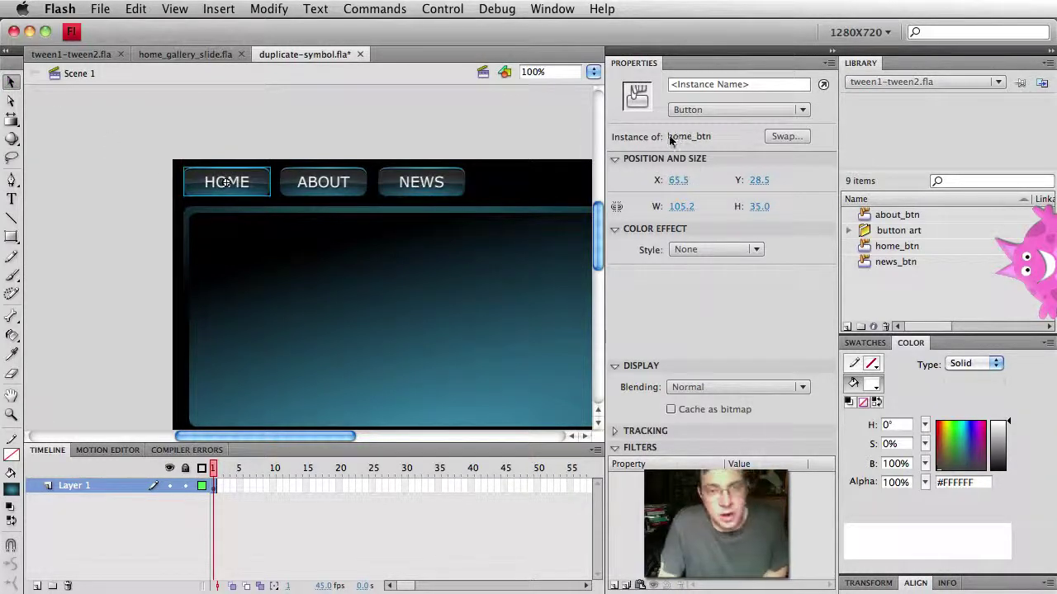
{"action": "left_click", "coordinate": [346, 187]}
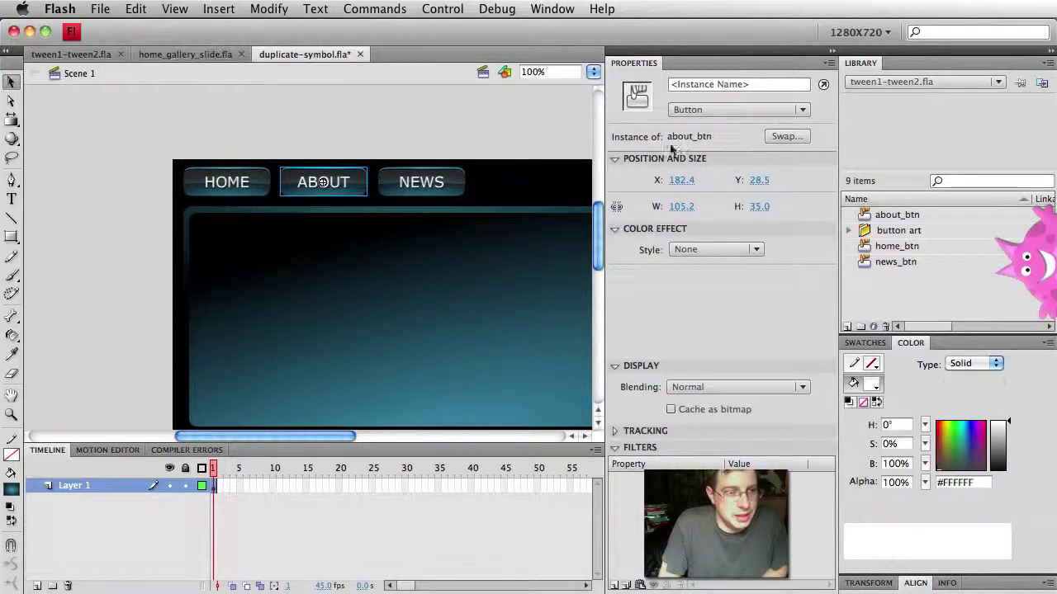
{"action": "left_click", "coordinate": [417, 180]}
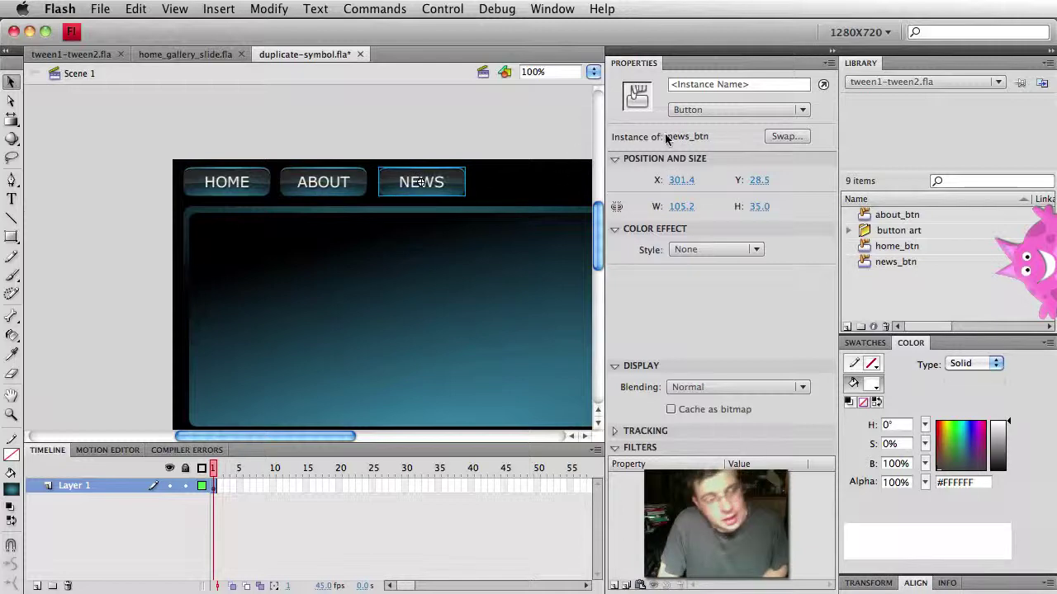
{"action": "left_click", "coordinate": [895, 249]}
{"action": "left_click", "coordinate": [894, 262]}
{"action": "left_click", "coordinate": [898, 214]}
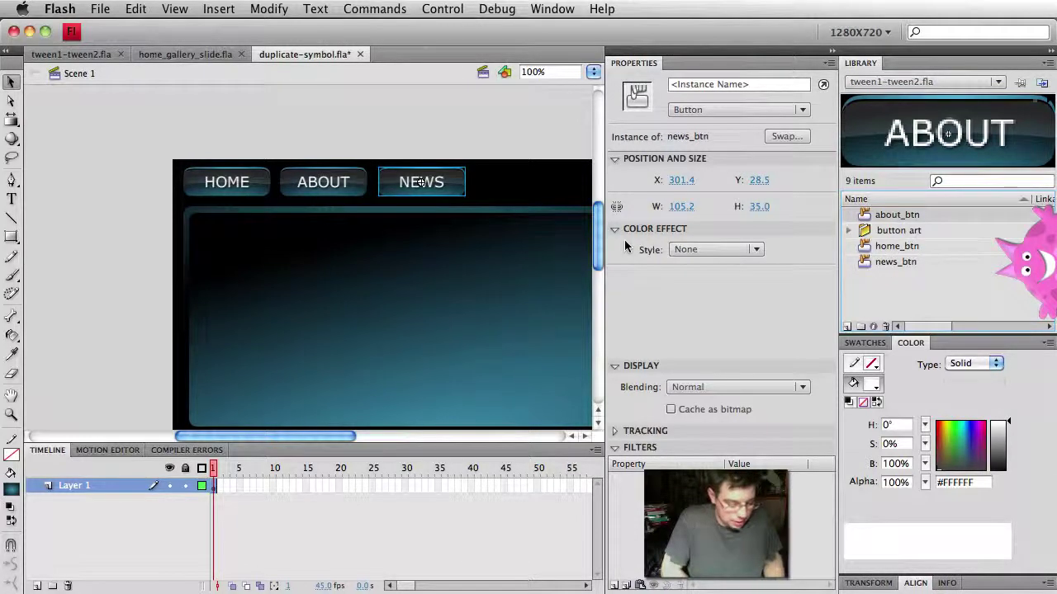
Test the movie, click the HOME, ABOUT and NEWS buttons, then close the preview.
{"action": "key", "text": "super+Return"}
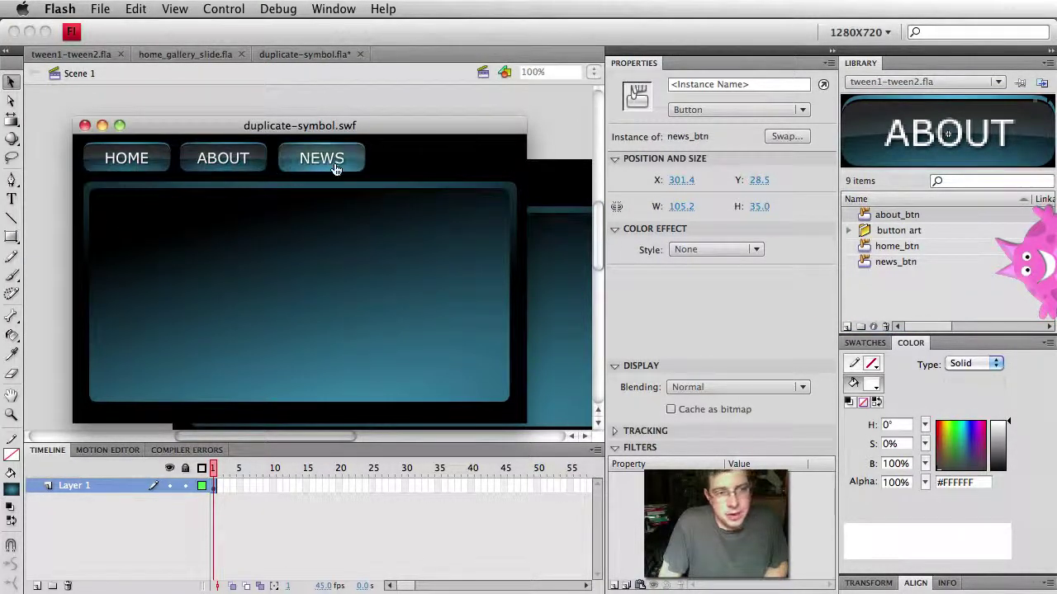
{"action": "left_click", "coordinate": [244, 171]}
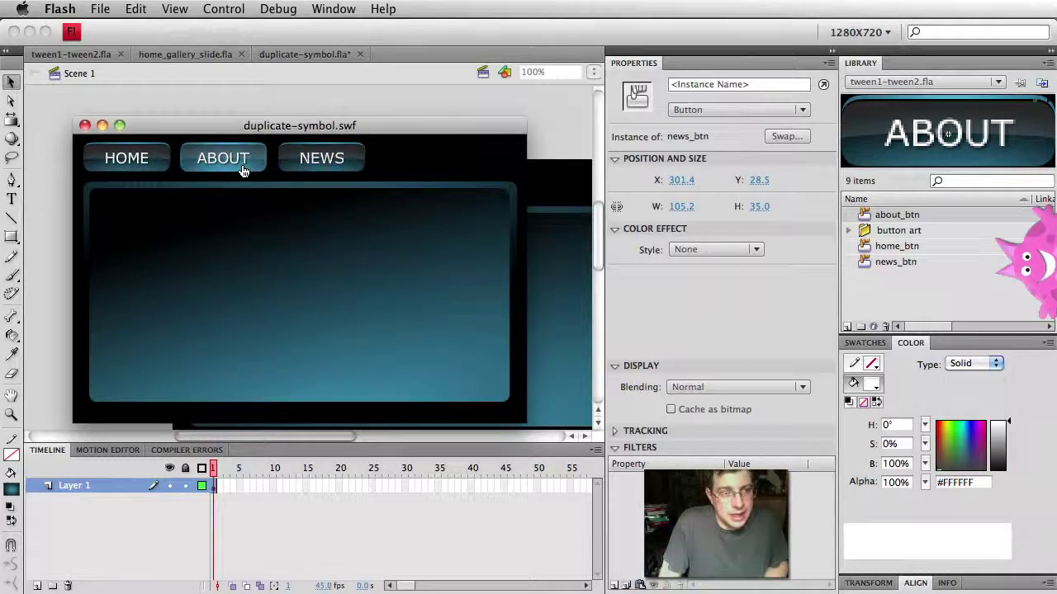
{"action": "left_click", "coordinate": [137, 166]}
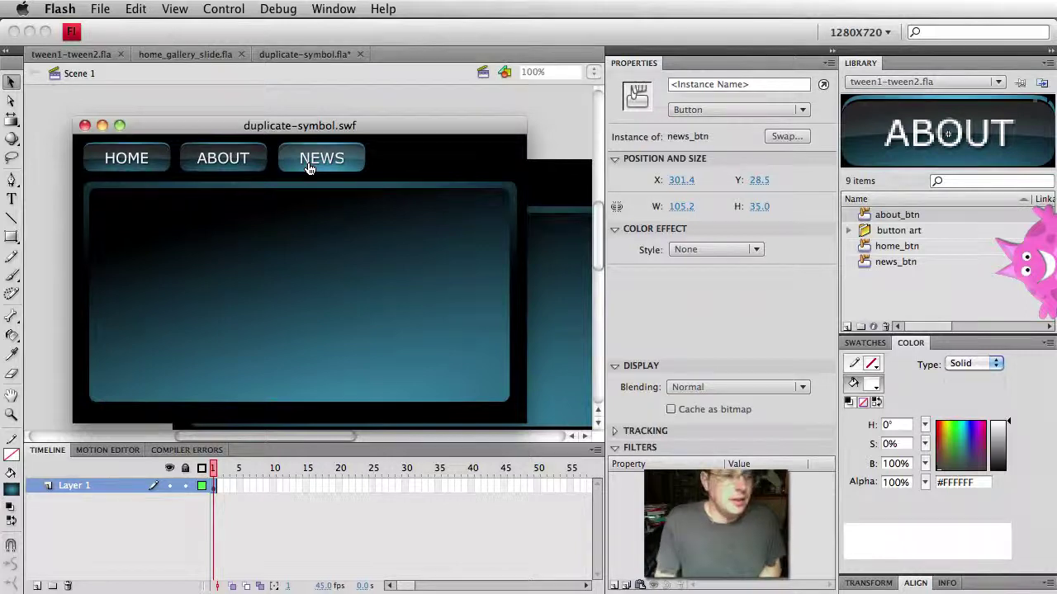
{"action": "left_click", "coordinate": [239, 165]}
{"action": "left_click", "coordinate": [153, 164]}
{"action": "left_click", "coordinate": [232, 160]}
{"action": "left_click", "coordinate": [319, 161]}
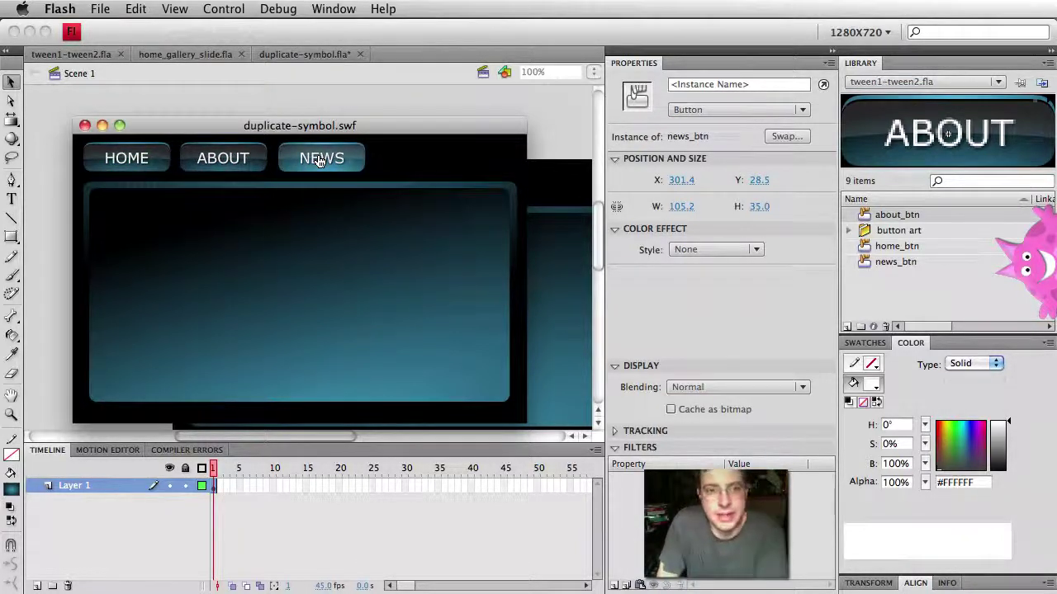
{"action": "left_click", "coordinate": [84, 125]}
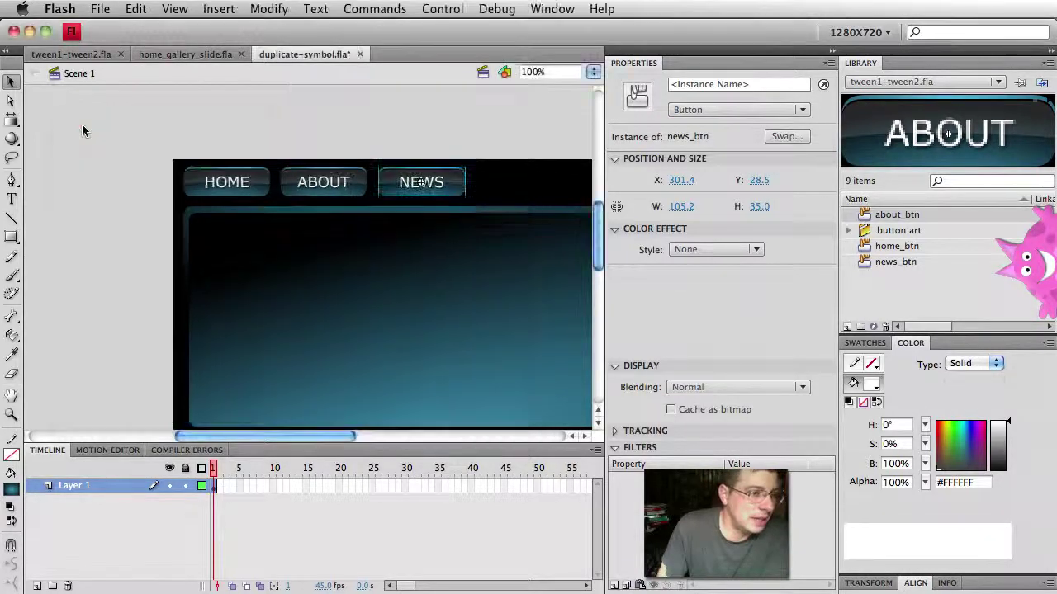
Pan the stage, then Alt-drag a copy of NEWS right to X 419.4, Y 28.5.
{"action": "left_click", "coordinate": [346, 142]}
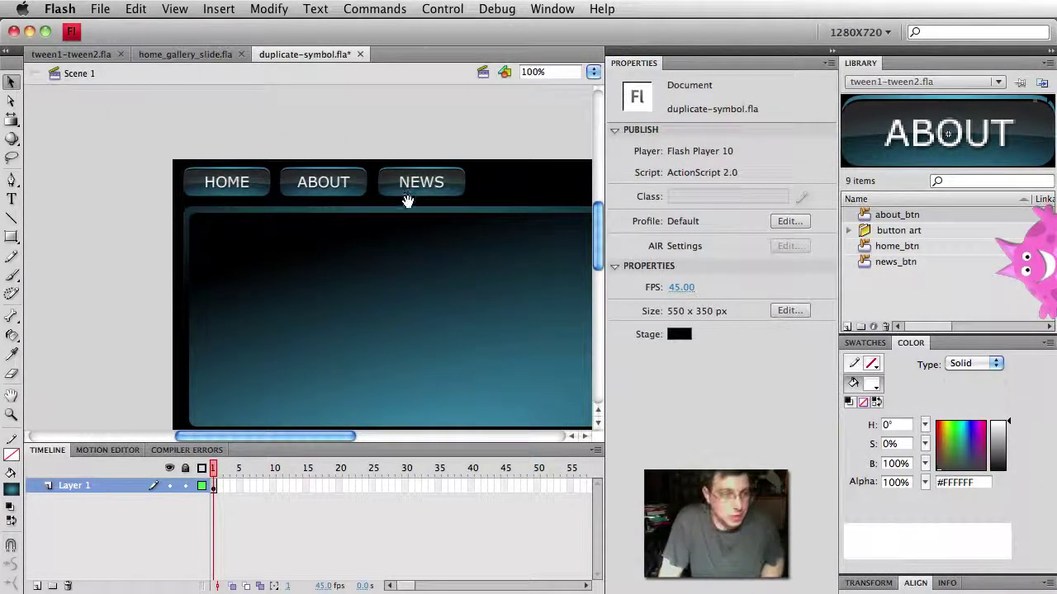
{"action": "left_click_drag", "start_coordinate": [421, 208], "coordinate": [322, 176]}
{"action": "left_click", "coordinate": [322, 156]}
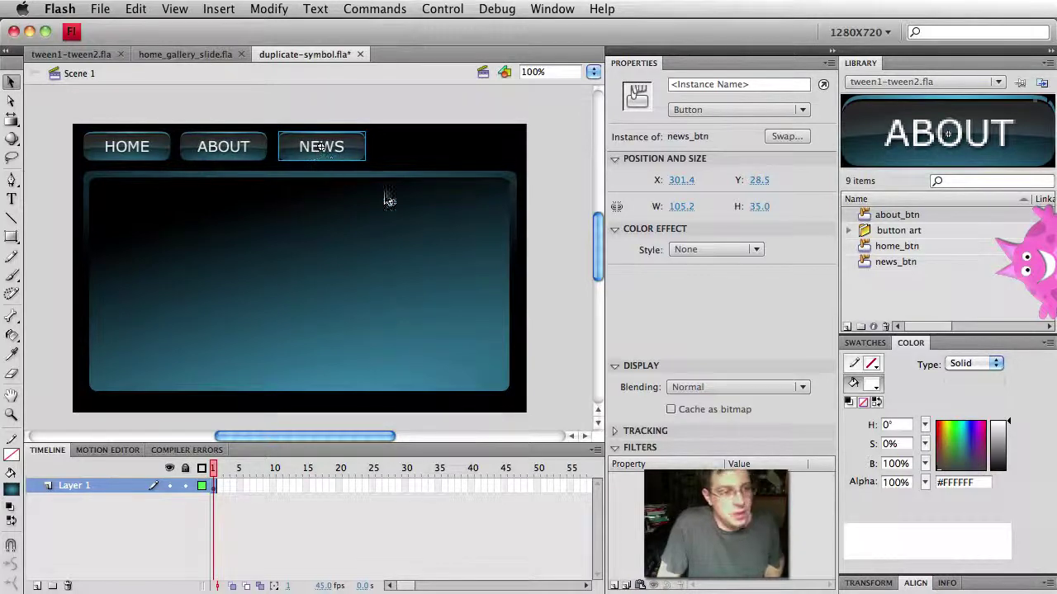
{"action": "left_click_drag", "start_coordinate": [305, 157], "coordinate": [413, 157]}
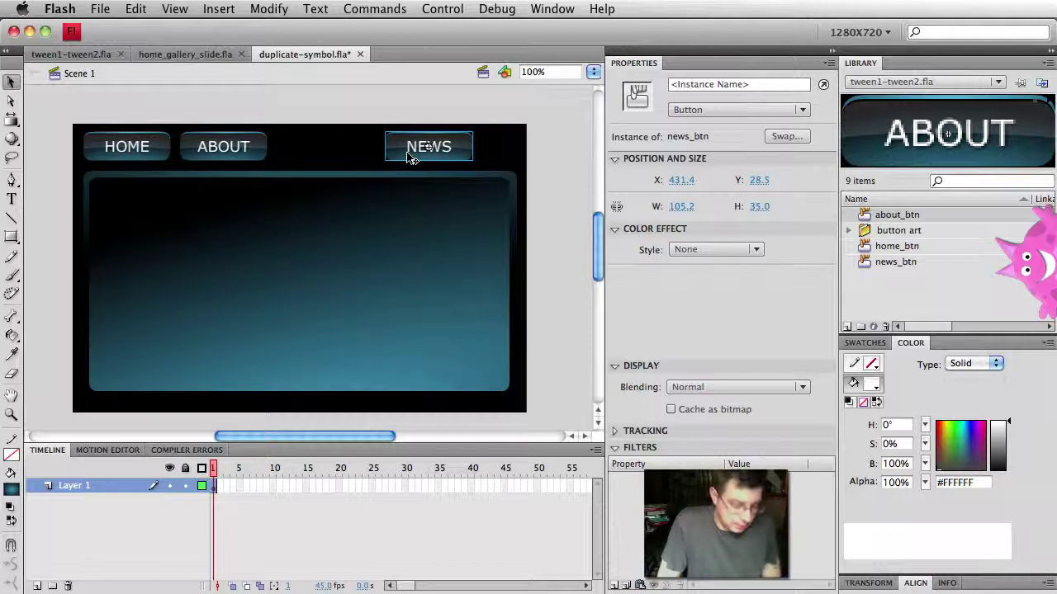
{"action": "key", "text": "super+z"}
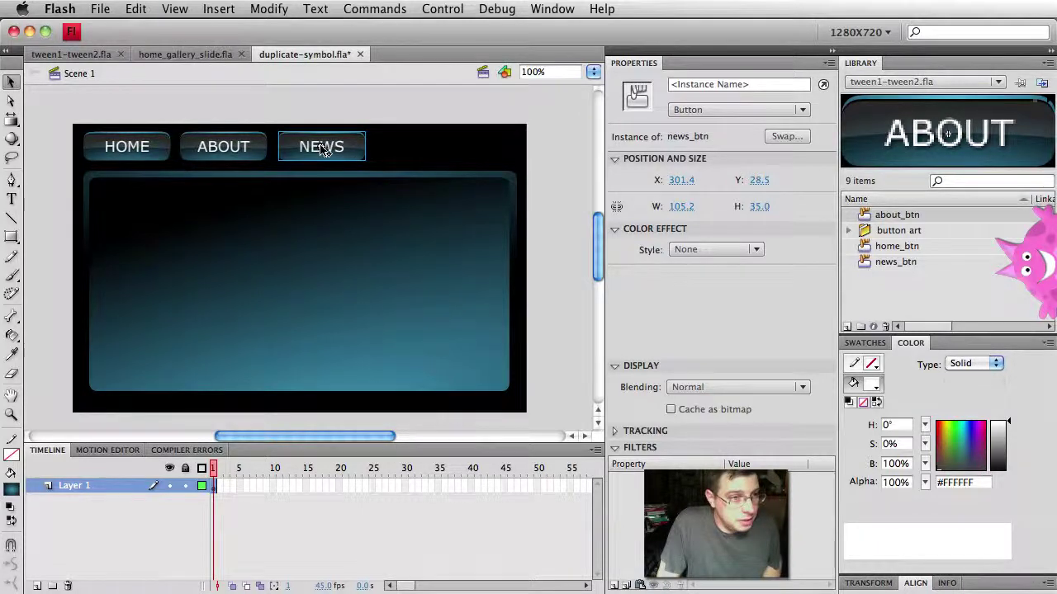
{"action": "left_click_drag", "start_coordinate": [327, 148], "coordinate": [421, 149], "text": "alt"}
Duplicate the copied button's symbol as a new library symbol named contact_btn.
{"action": "right_click", "coordinate": [419, 147]}
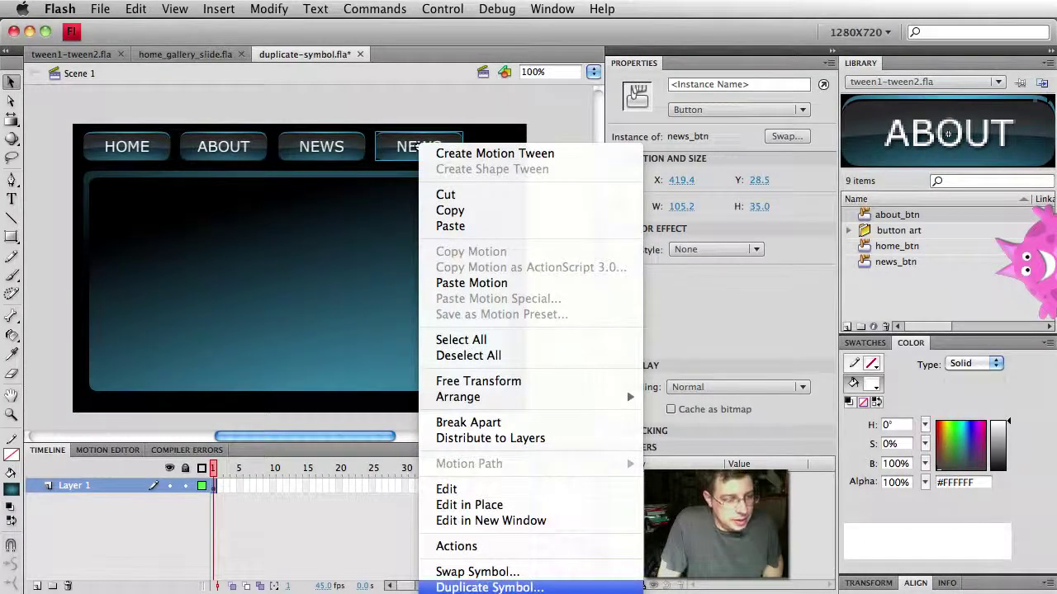
{"action": "left_click", "coordinate": [510, 587]}
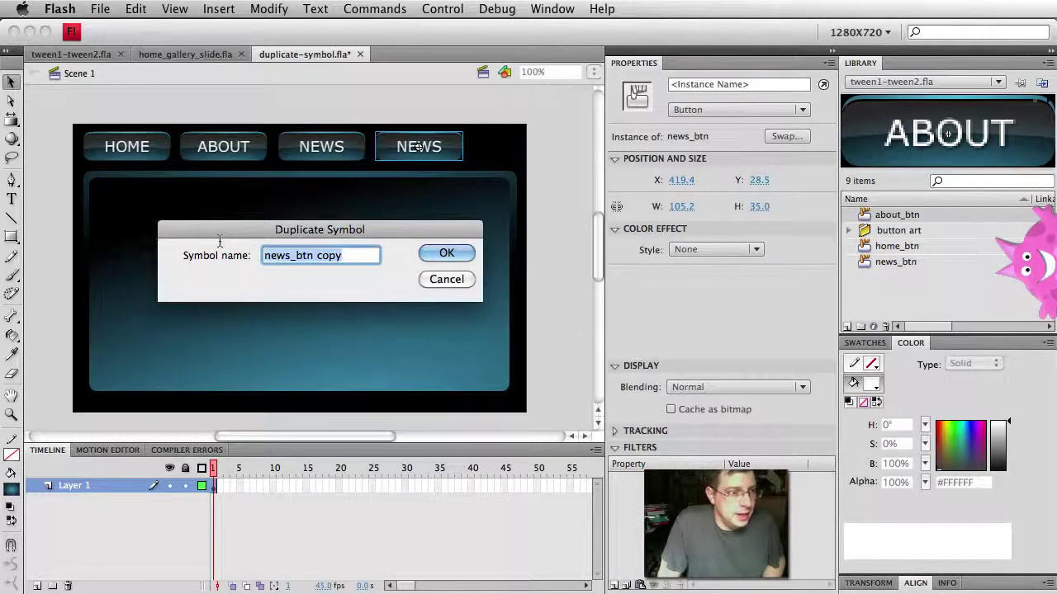
{"action": "type", "text": "CONTACT"}
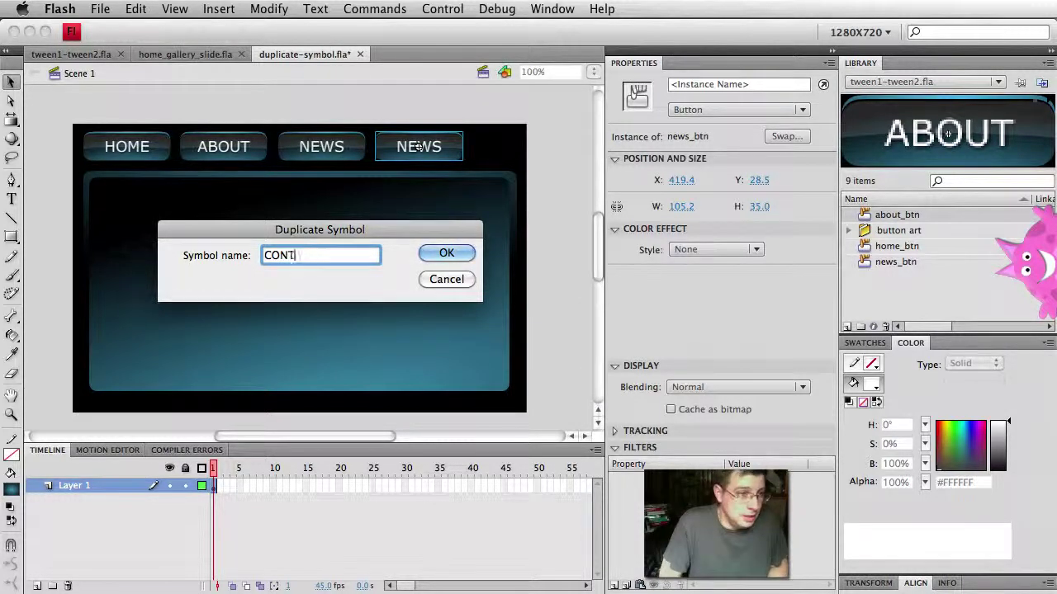
{"action": "key", "text": "BackSpace"}
{"action": "key", "text": "BackSpace"}
{"action": "key", "text": "BackSpace"}
{"action": "type", "text": "contact"}
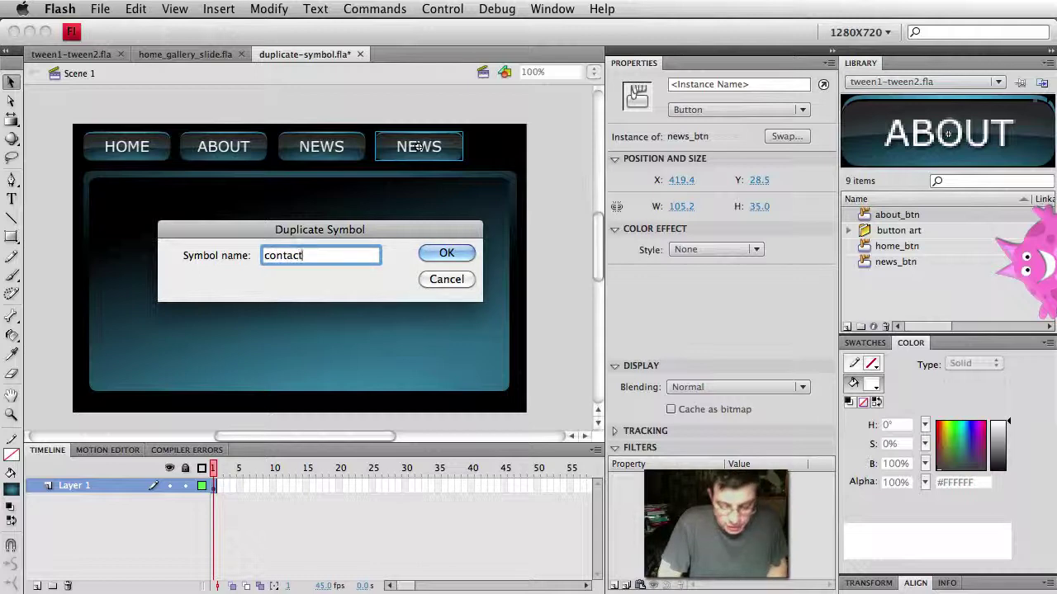
{"action": "type", "text": "_btn"}
{"action": "key", "text": "Return"}
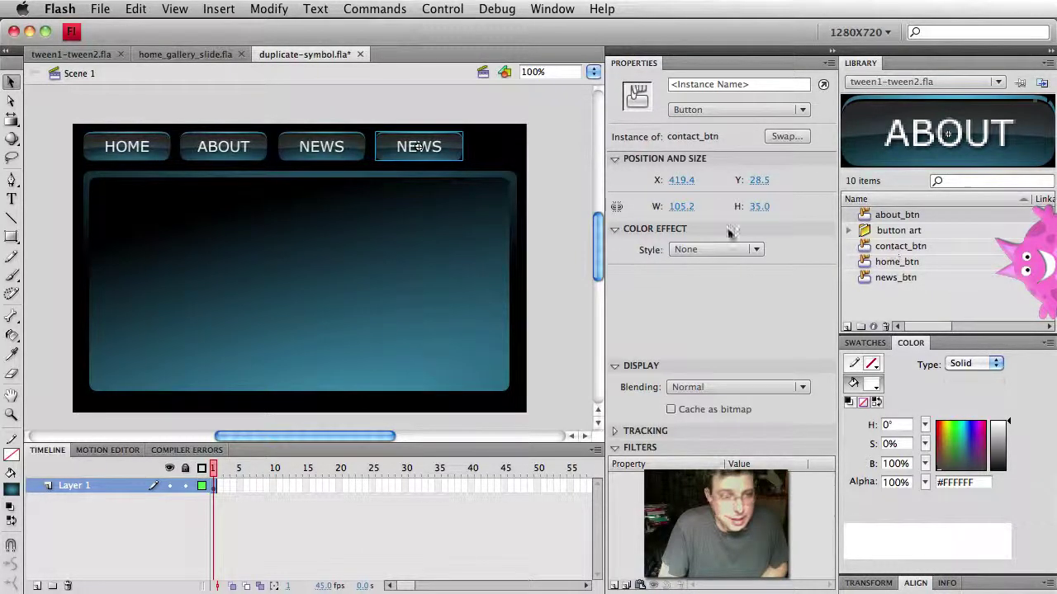
Inside contact_btn, replace the NEWS label text with CONTACT.
{"action": "double_click", "coordinate": [413, 149]}
{"action": "double_click", "coordinate": [417, 147]}
{"action": "double_click", "coordinate": [419, 147]}
{"action": "type", "text": "CONTACT"}
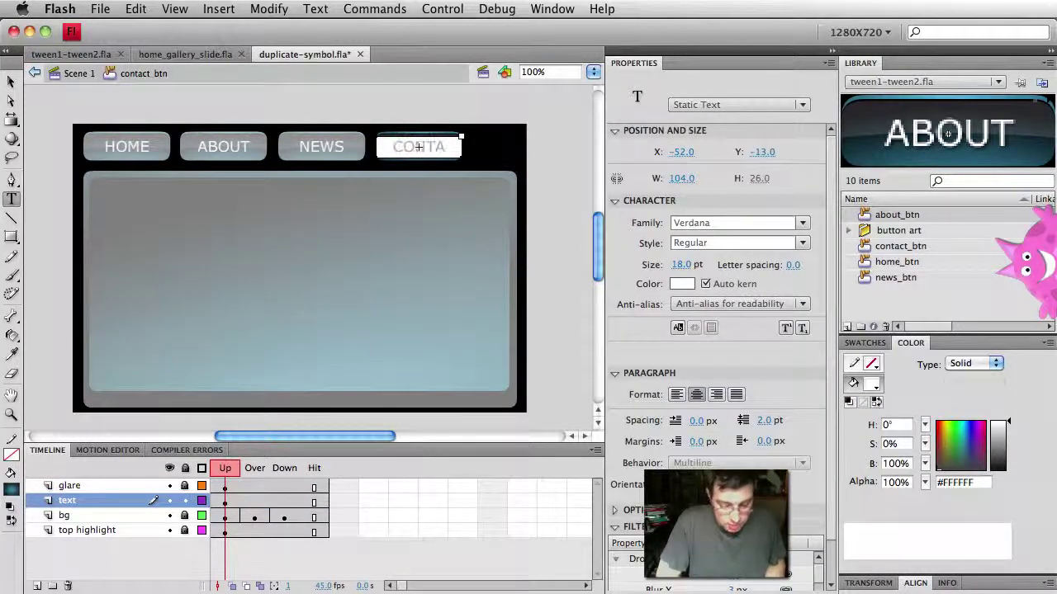
{"action": "left_click", "coordinate": [12, 80]}
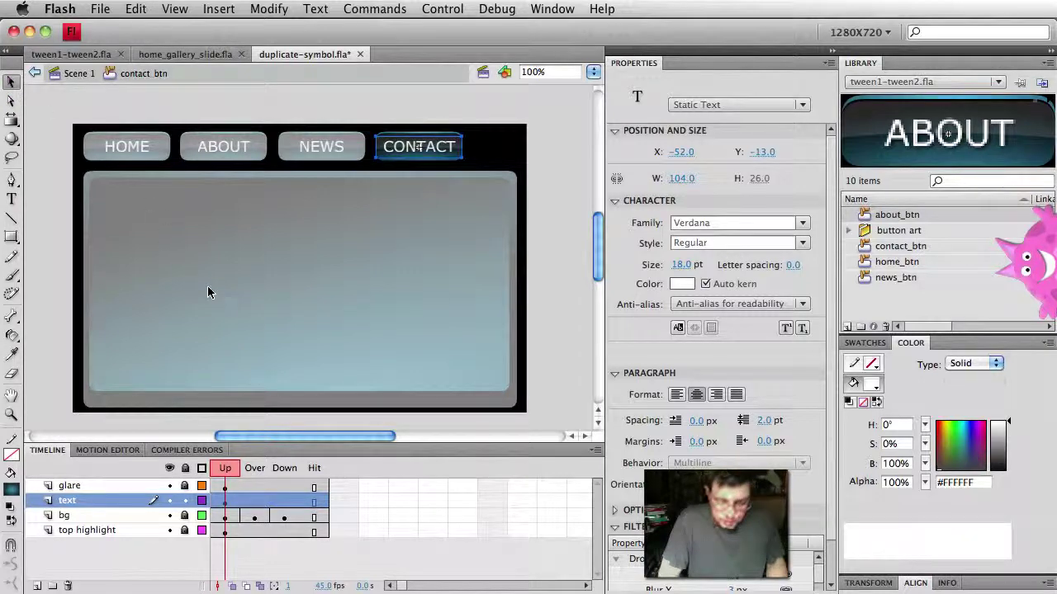
Test the movie with the CONTACT button, then return to Scene 1.
{"action": "key", "text": "super+Return"}
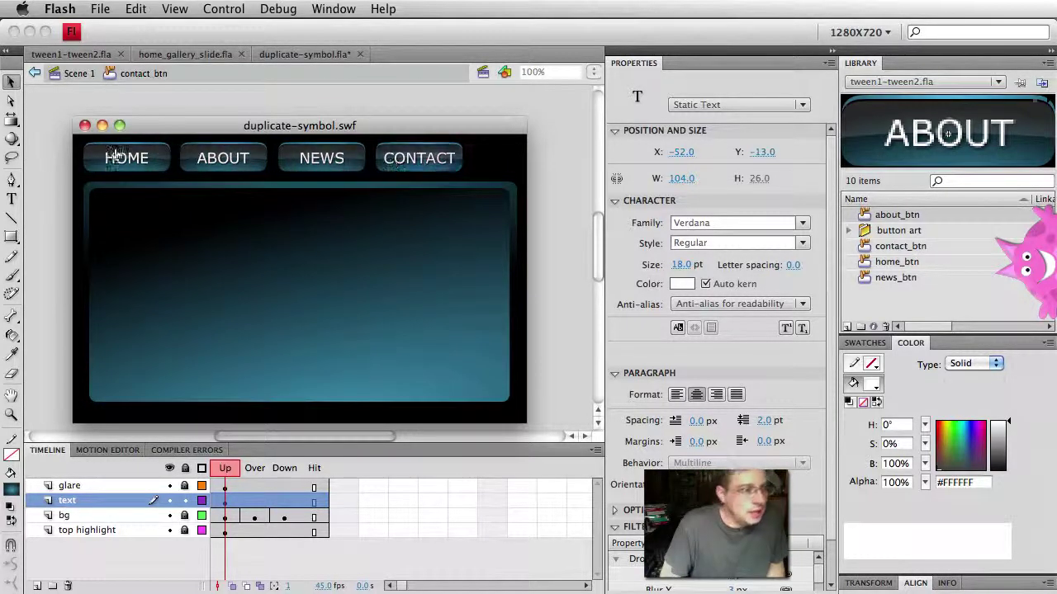
{"action": "left_click", "coordinate": [85, 125]}
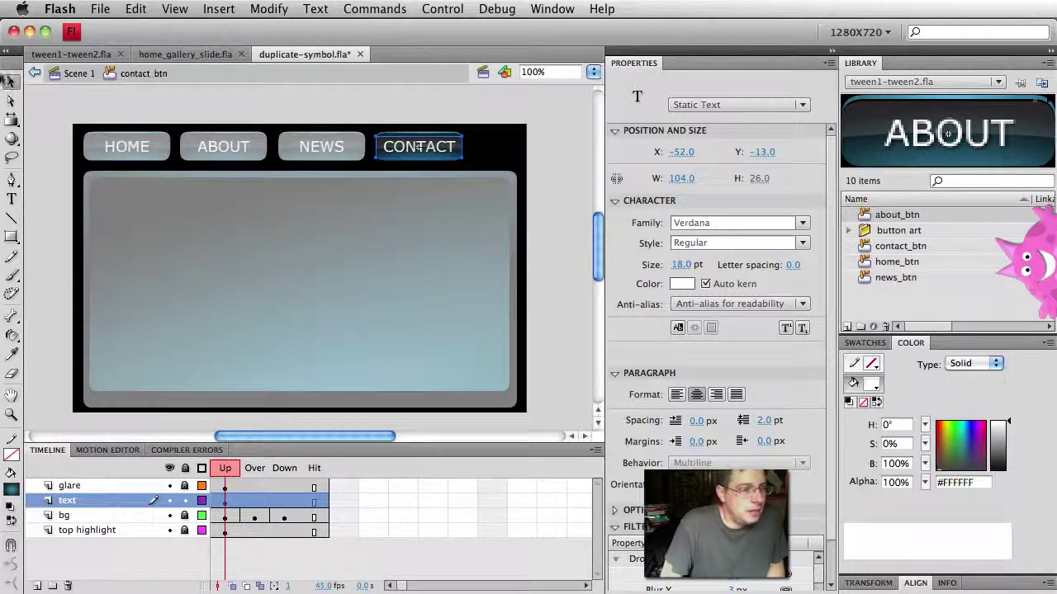
{"action": "left_click", "coordinate": [79, 73]}
Nudge the ABOUT, NEWS and CONTACT buttons slightly out of line.
{"action": "left_click_drag", "start_coordinate": [222, 149], "coordinate": [224, 154]}
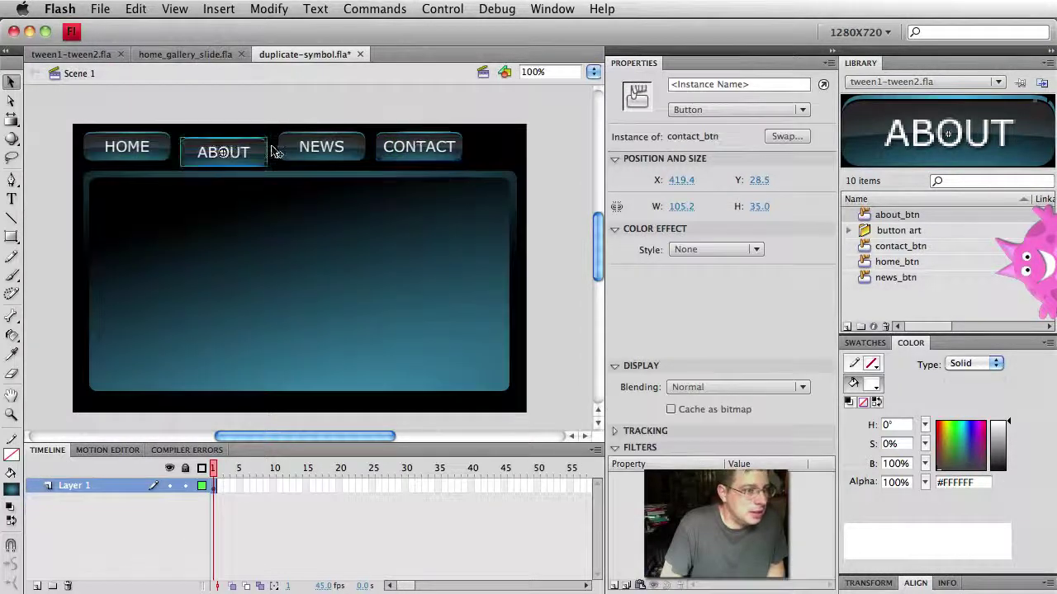
{"action": "left_click_drag", "start_coordinate": [302, 149], "coordinate": [302, 142]}
{"action": "left_click_drag", "start_coordinate": [423, 149], "coordinate": [446, 159]}
{"action": "left_click_drag", "start_coordinate": [347, 144], "coordinate": [358, 151]}
Space all four nav buttons evenly horizontally and align their top edges.
{"action": "left_click_drag", "start_coordinate": [79, 107], "coordinate": [507, 165]}
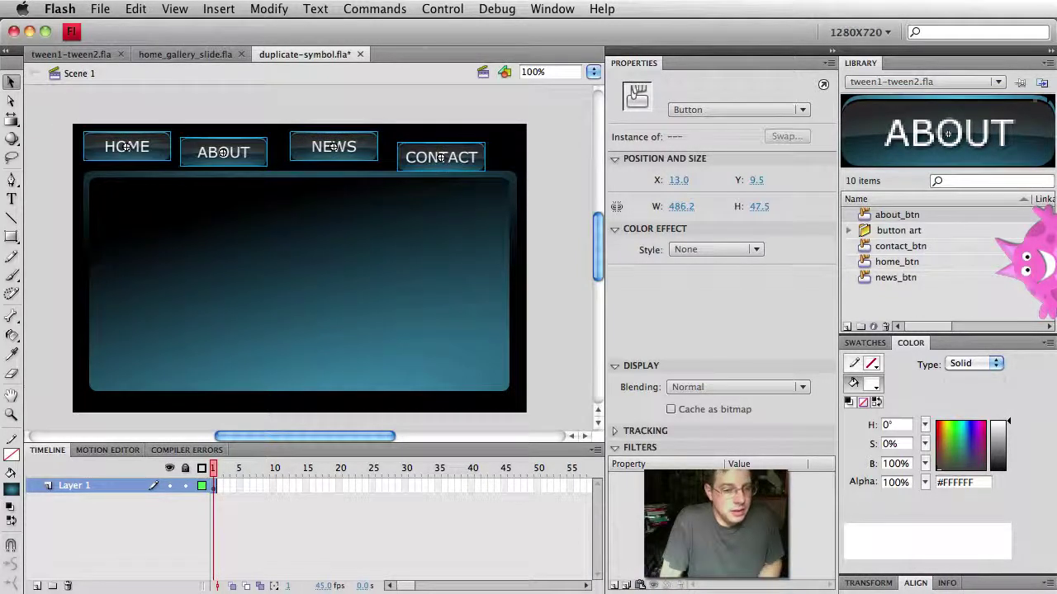
{"action": "left_click", "coordinate": [915, 584]}
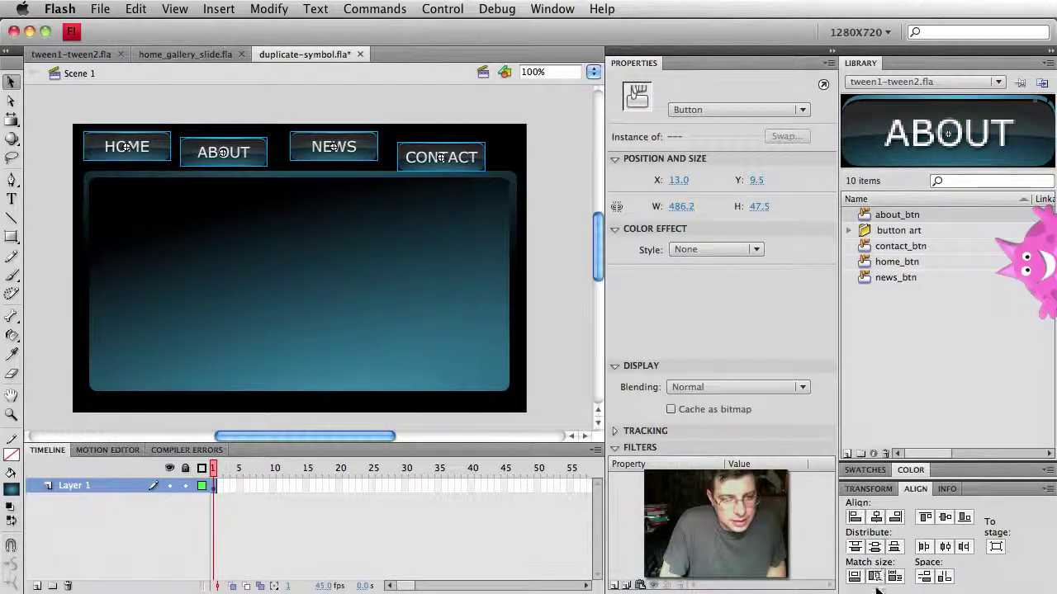
{"action": "left_click", "coordinate": [944, 578]}
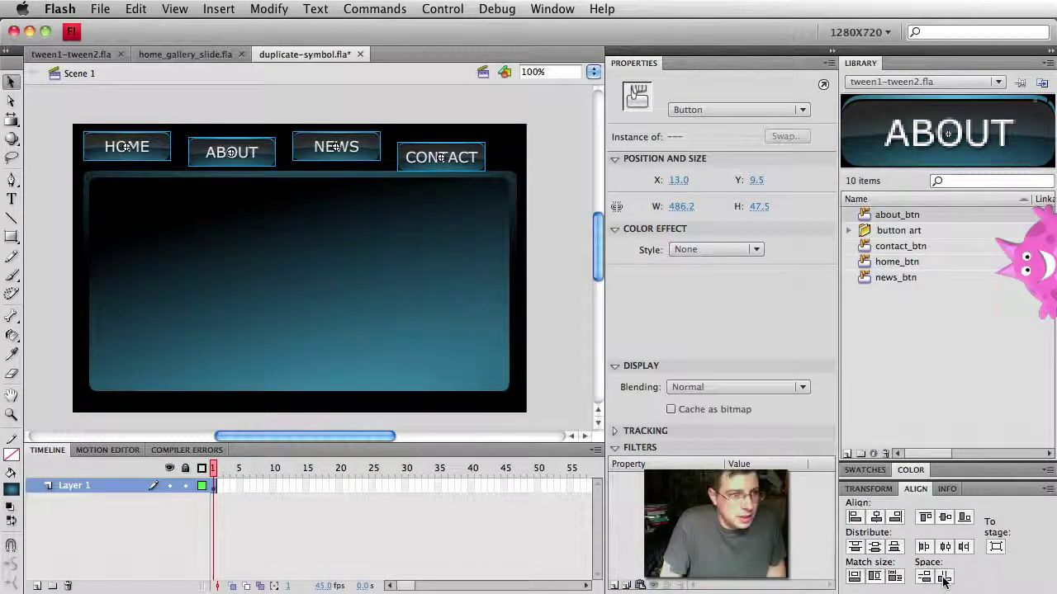
{"action": "left_click", "coordinate": [926, 518]}
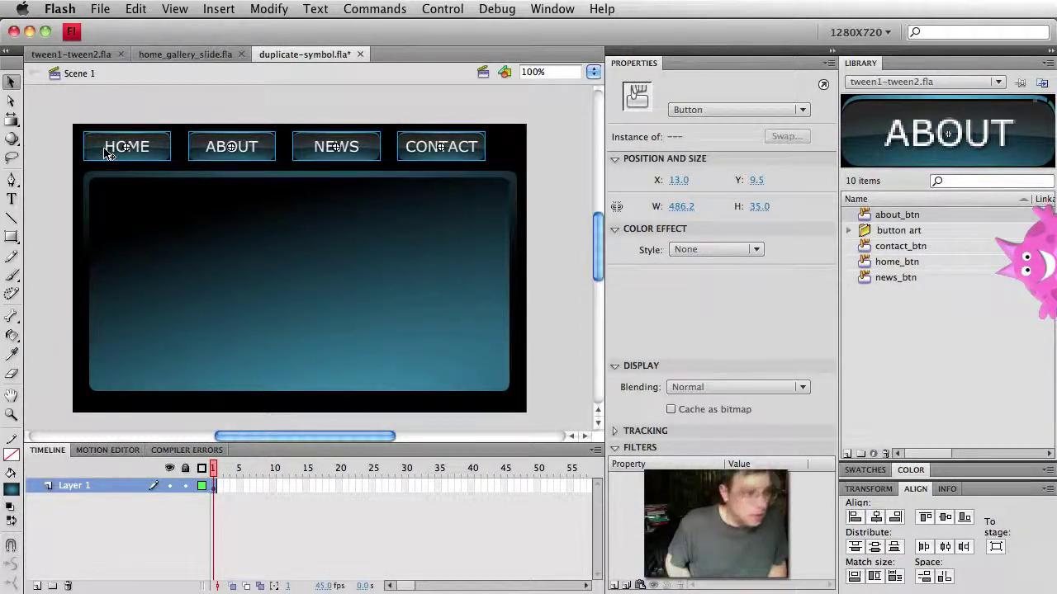
{"action": "left_click", "coordinate": [237, 110]}
{"action": "key", "text": "super+Return"}
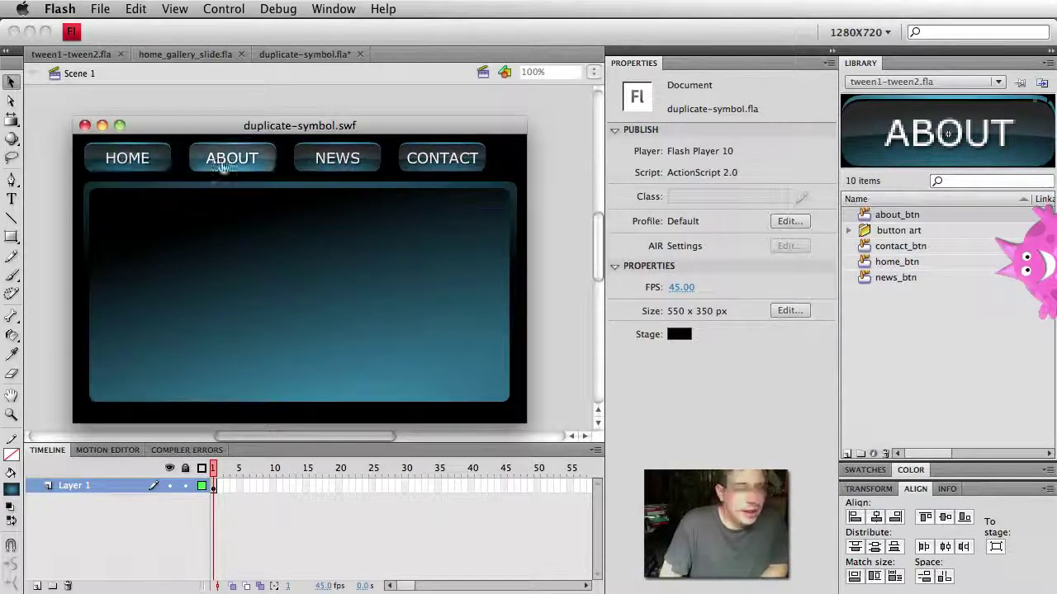
{"action": "left_click", "coordinate": [84, 126]}
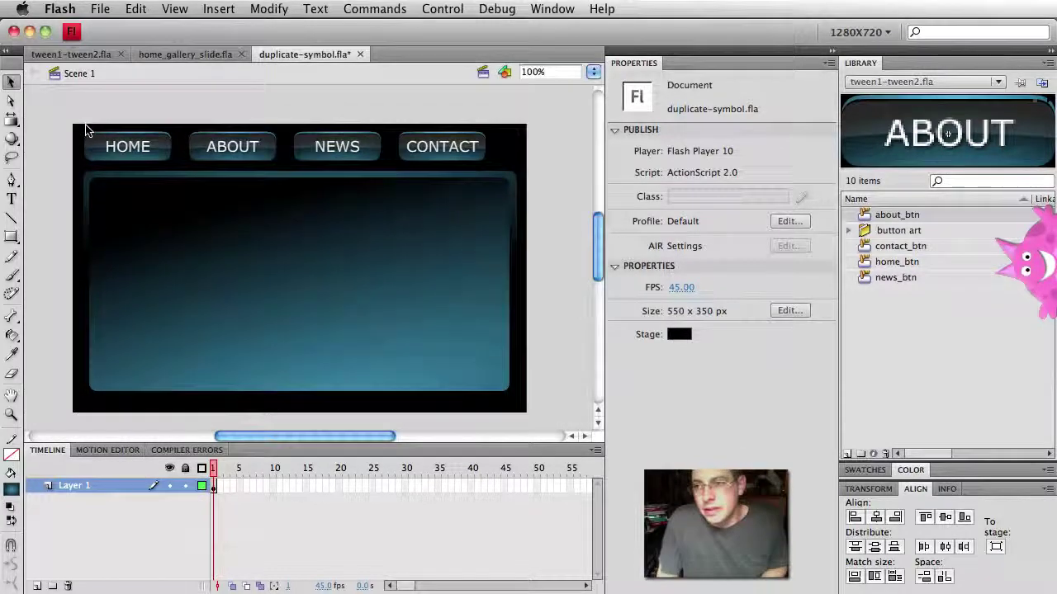